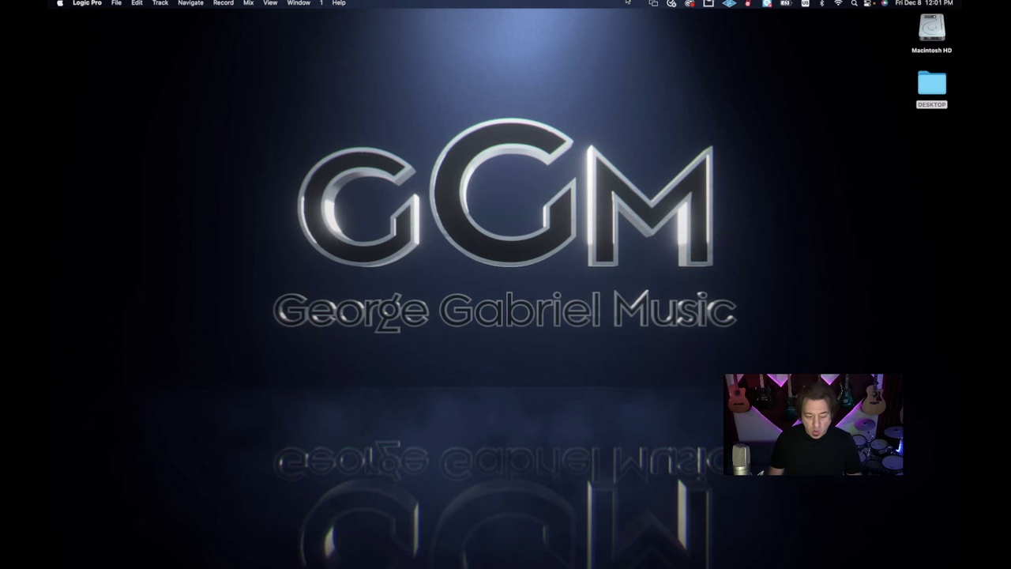
# Set the built-in display to the scaled More Space resolution, 1920 x 1200, in System Preferences and close the Displays window
pyautogui.click(61, 3)
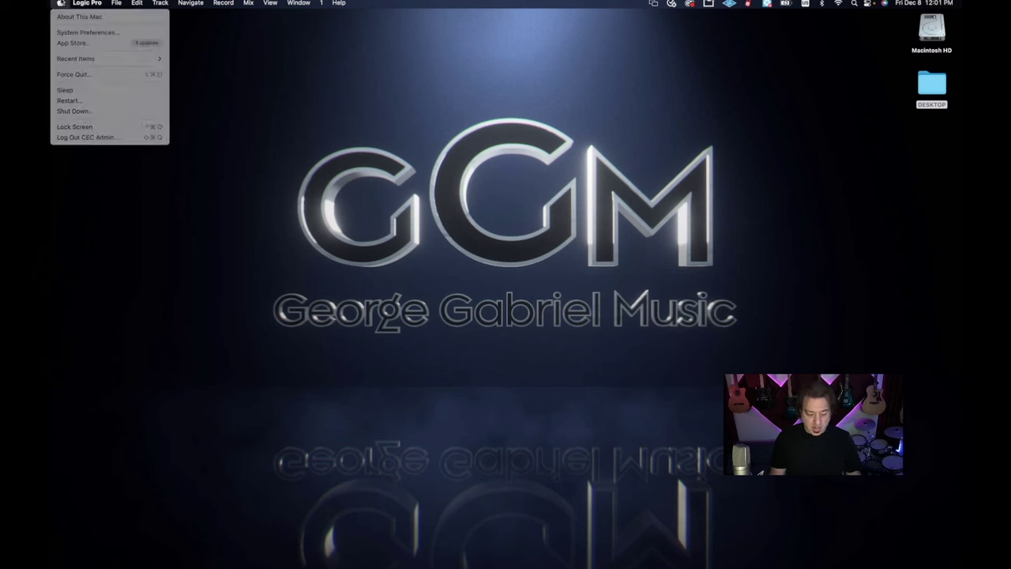
pyautogui.click(70, 33)
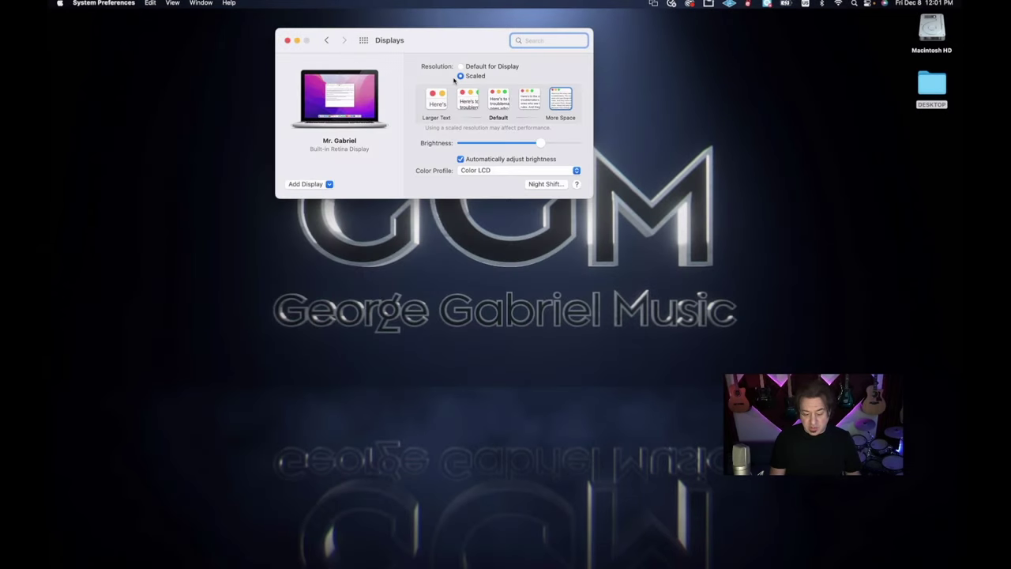
pyautogui.click(462, 67)
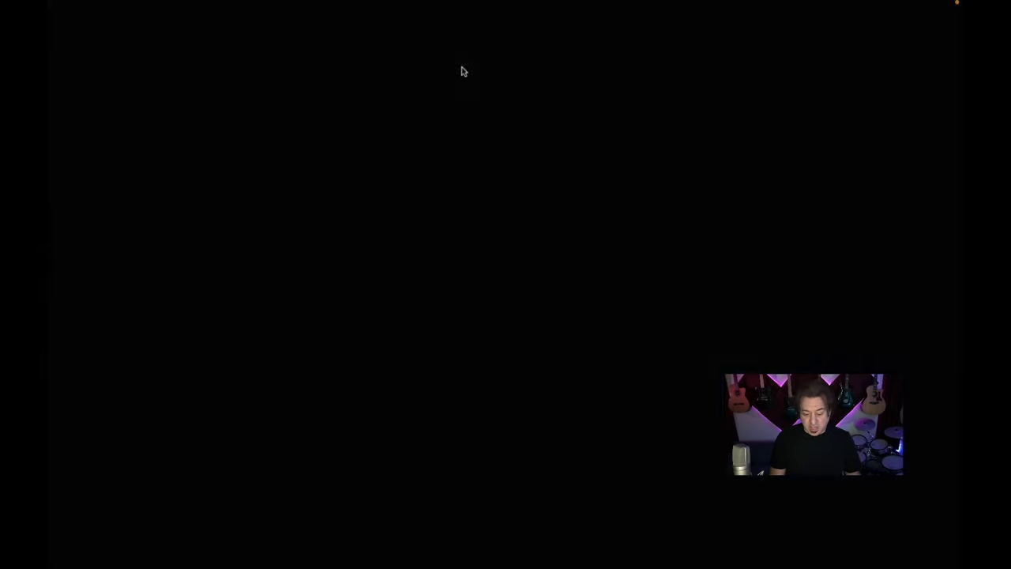
pyautogui.click(599, 103)
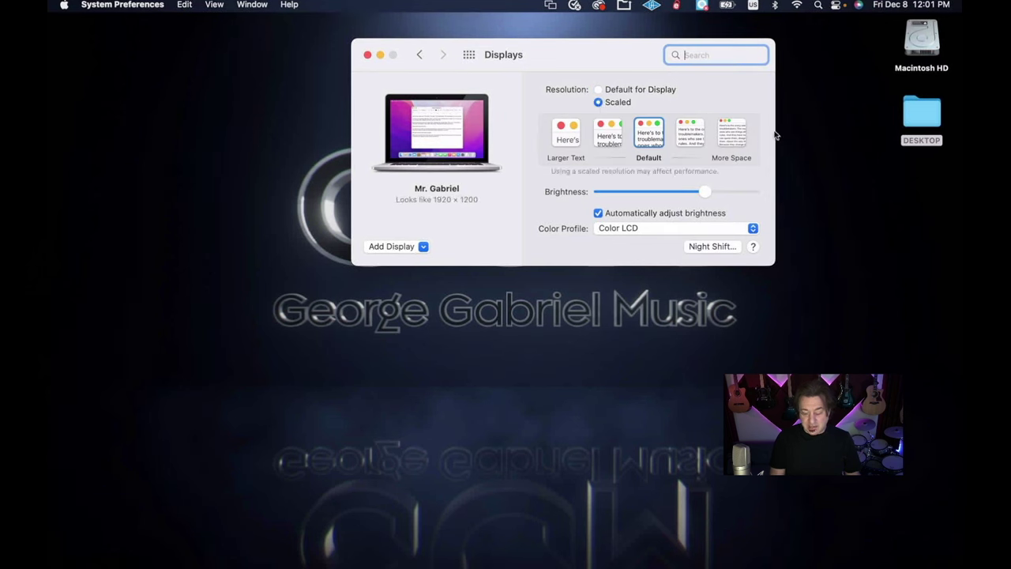
pyautogui.click(732, 135)
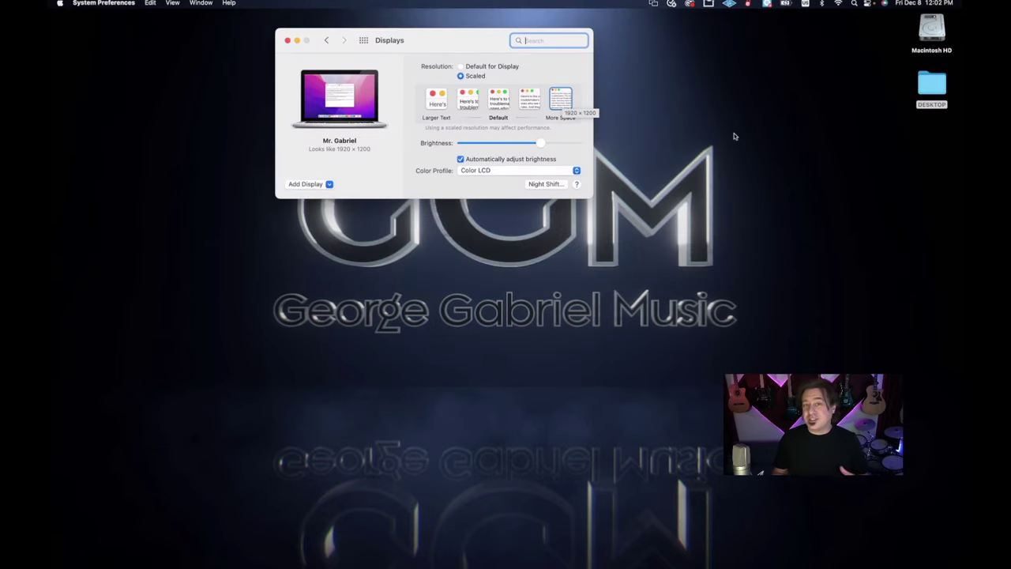
pyautogui.click(286, 40)
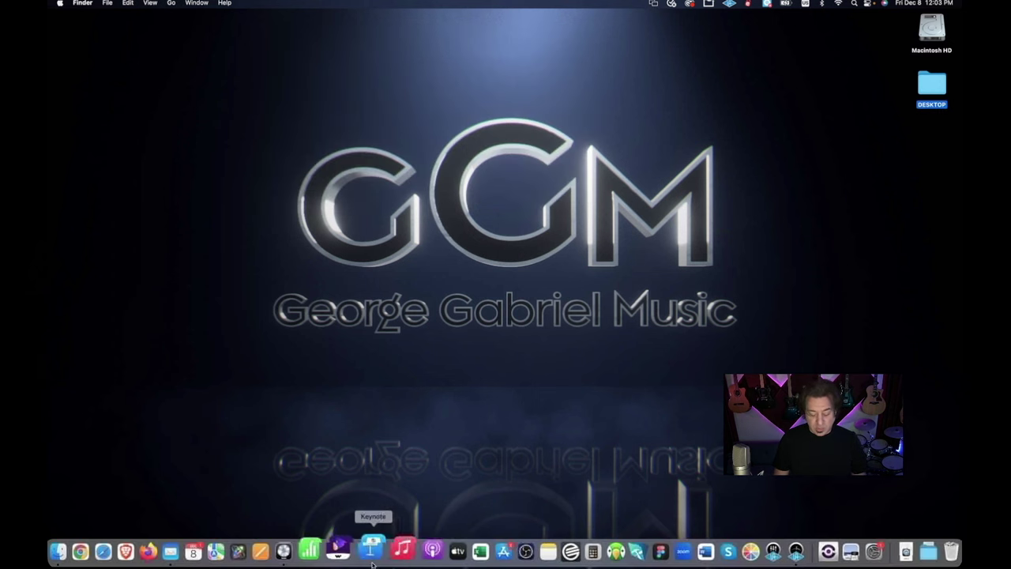
# Switch to Logic Pro and start a new project
pyautogui.click(306, 553)
pyautogui.click(116, 3)
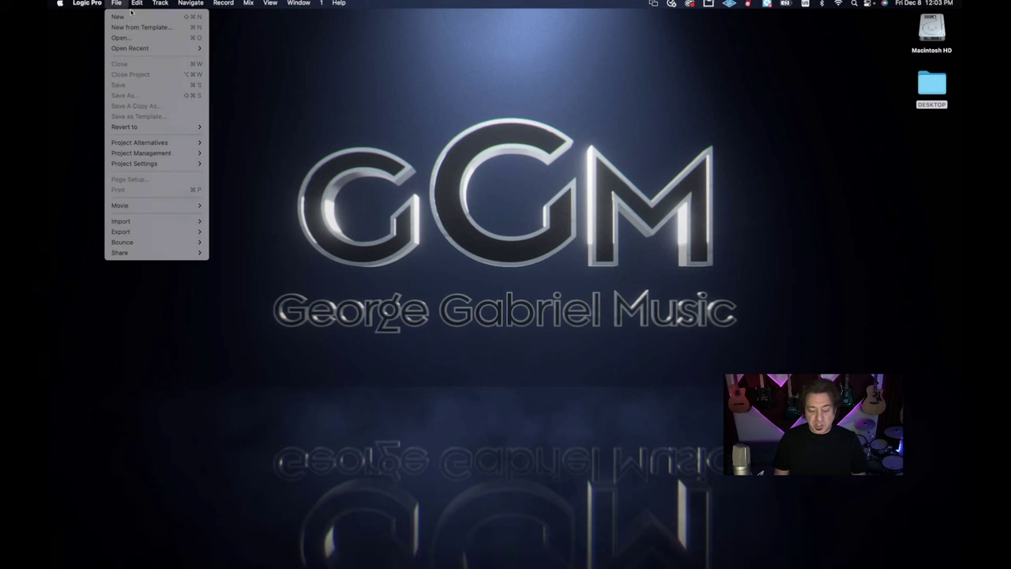
pyautogui.click(117, 16)
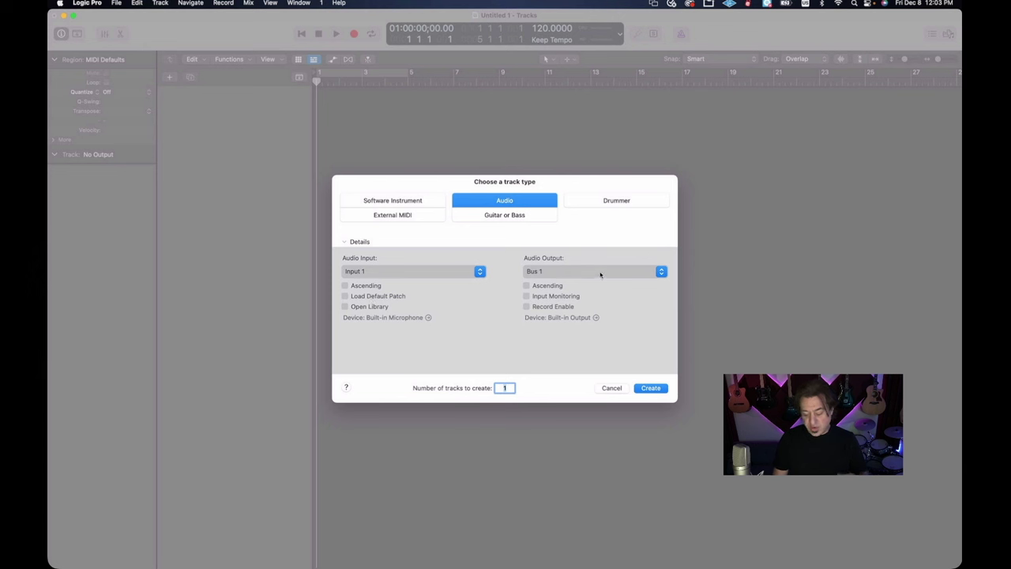
# Create 32 audio tracks with Input 1 as the audio input and Bus 1 as the audio output
pyautogui.click(601, 275)
pyautogui.moveTo(599, 284)
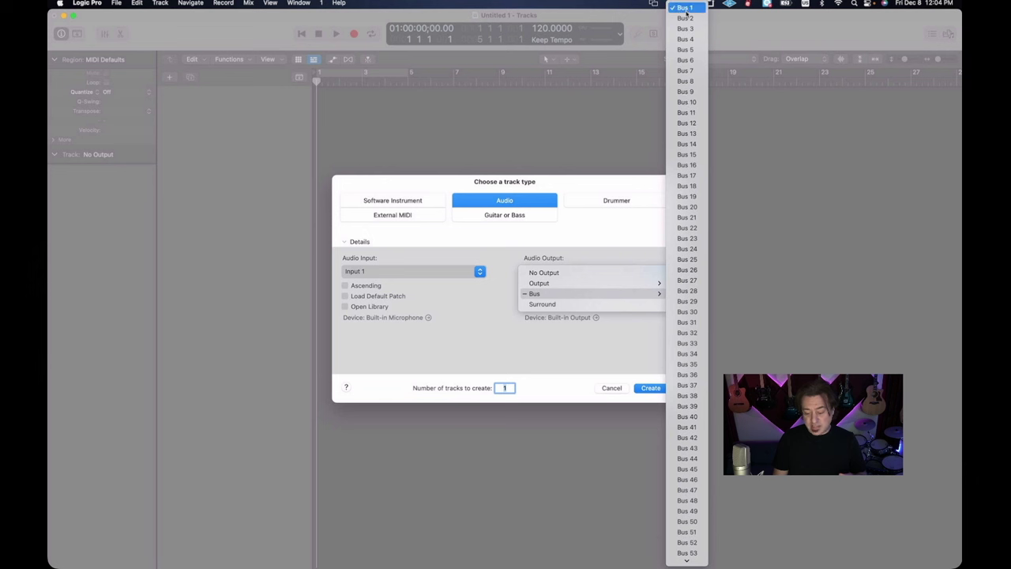
pyautogui.click(684, 10)
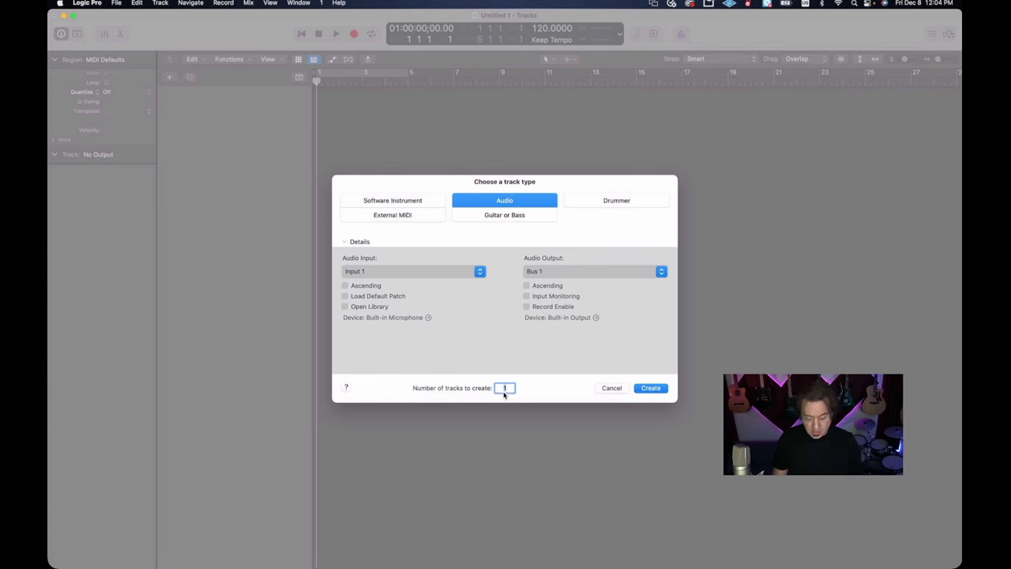
pyautogui.click(651, 388)
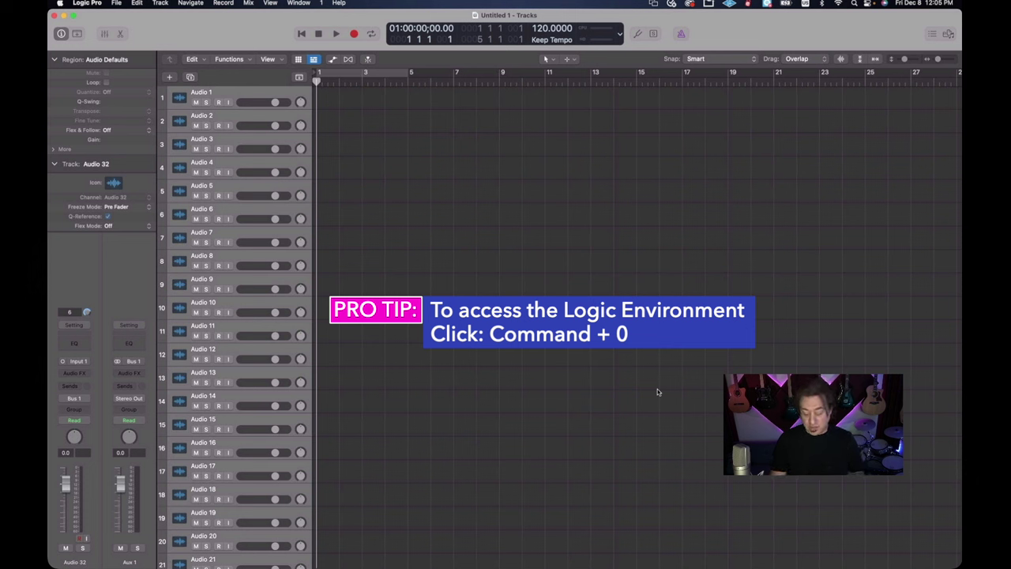
# Open the Environment and widen its window to fit more channel strips
pyautogui.press('super+0')
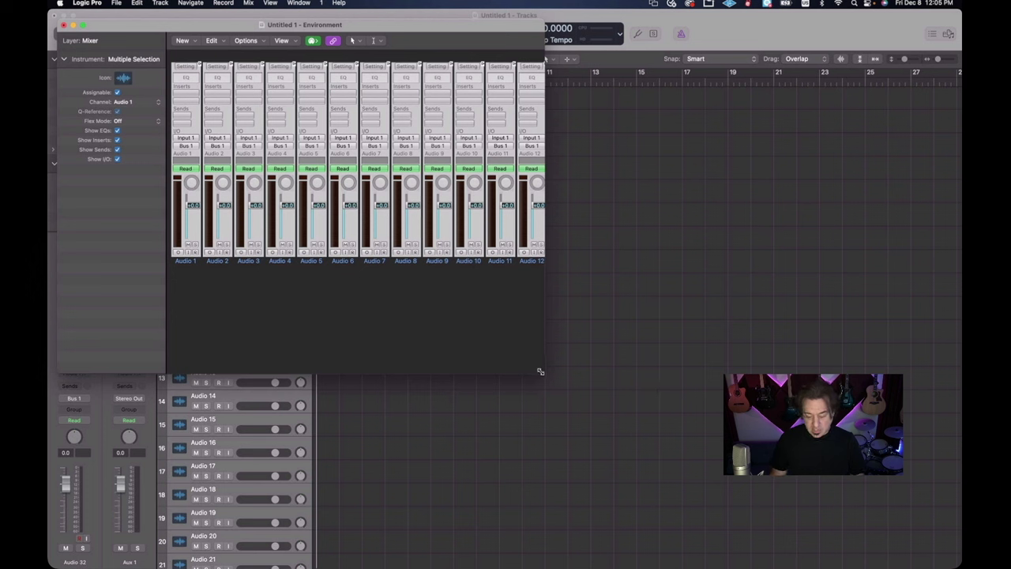
pyautogui.moveTo(545, 371); pyautogui.dragTo(939, 369)
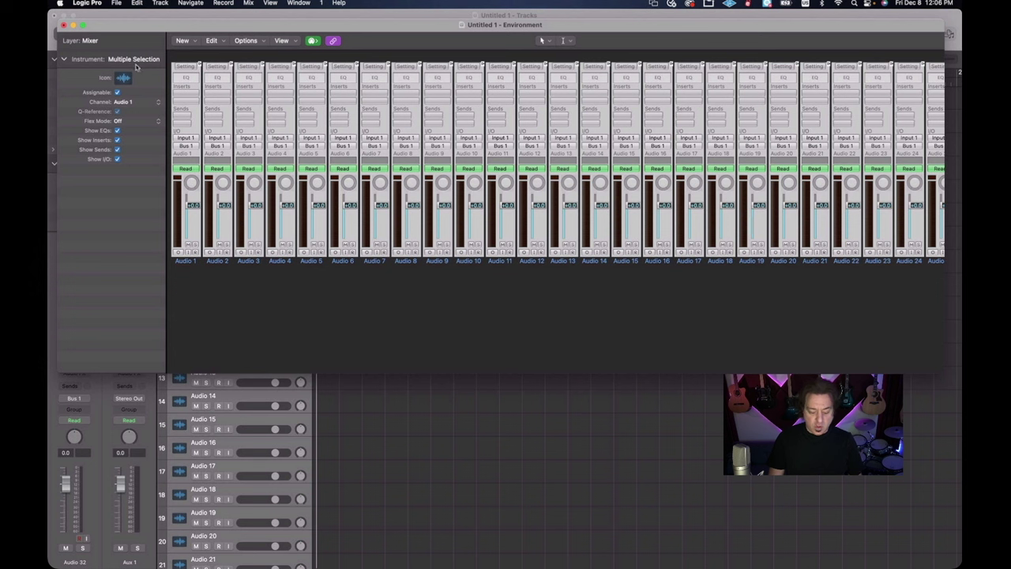
# View the Environment's All Objects layer and its Global Objects layer
pyautogui.click(120, 44)
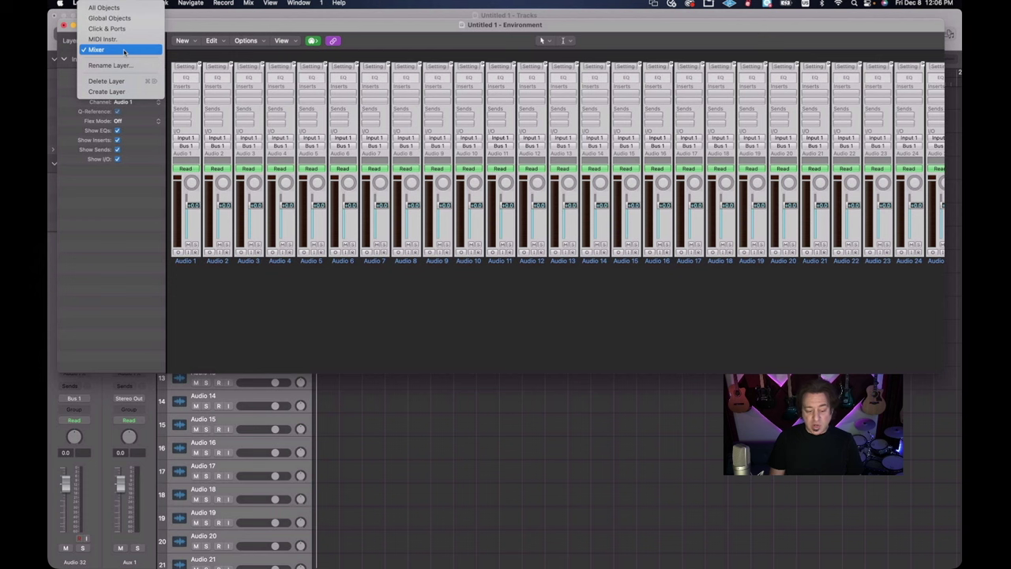
pyautogui.click(131, 10)
pyautogui.scroll(-5, 320, 194)
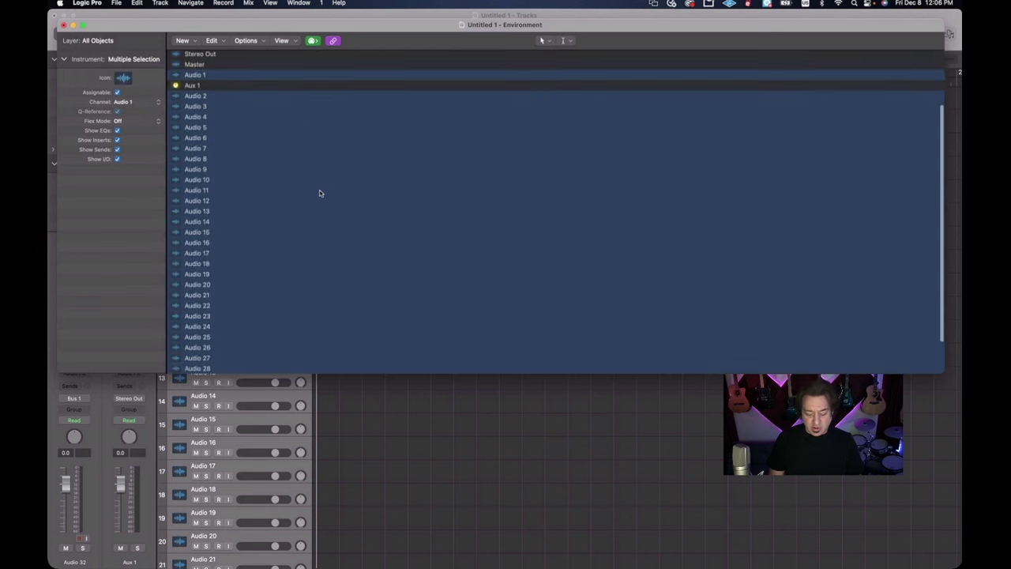
pyautogui.scroll(8, 320, 194)
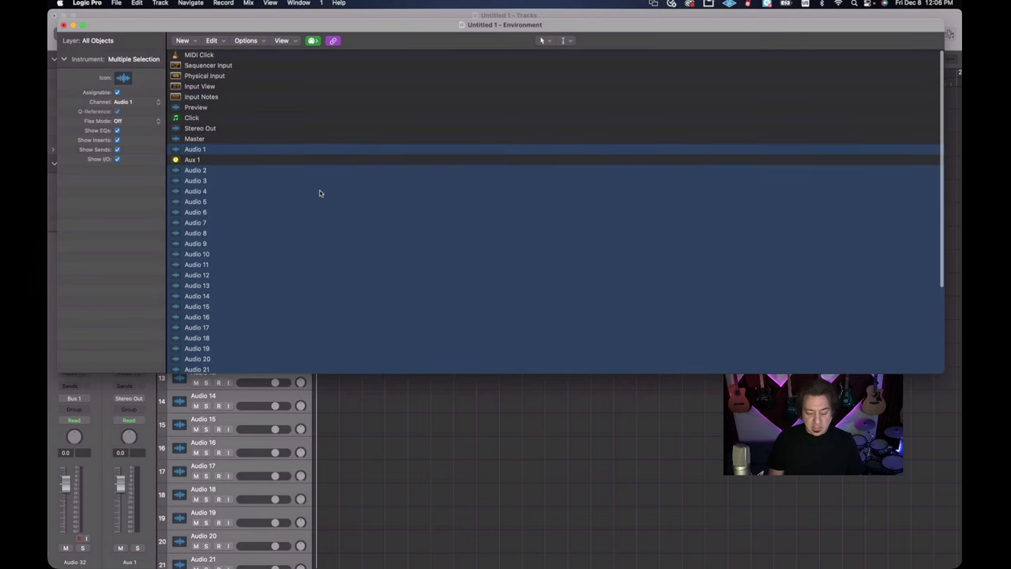
pyautogui.click(147, 45)
pyautogui.click(150, 52)
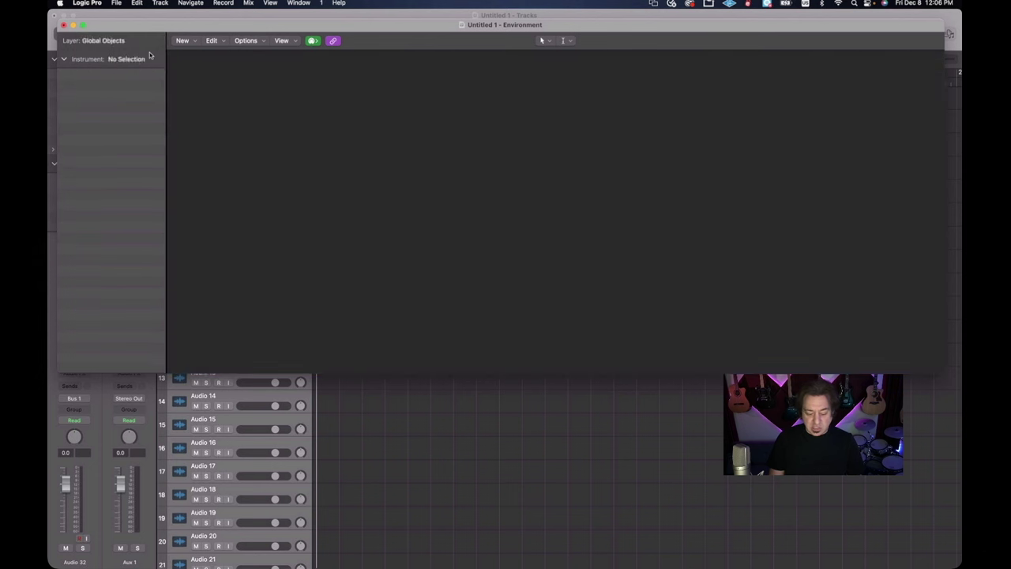
# View the Click & Ports layer and inspect the MIDI Click object's parameters
pyautogui.click(150, 42)
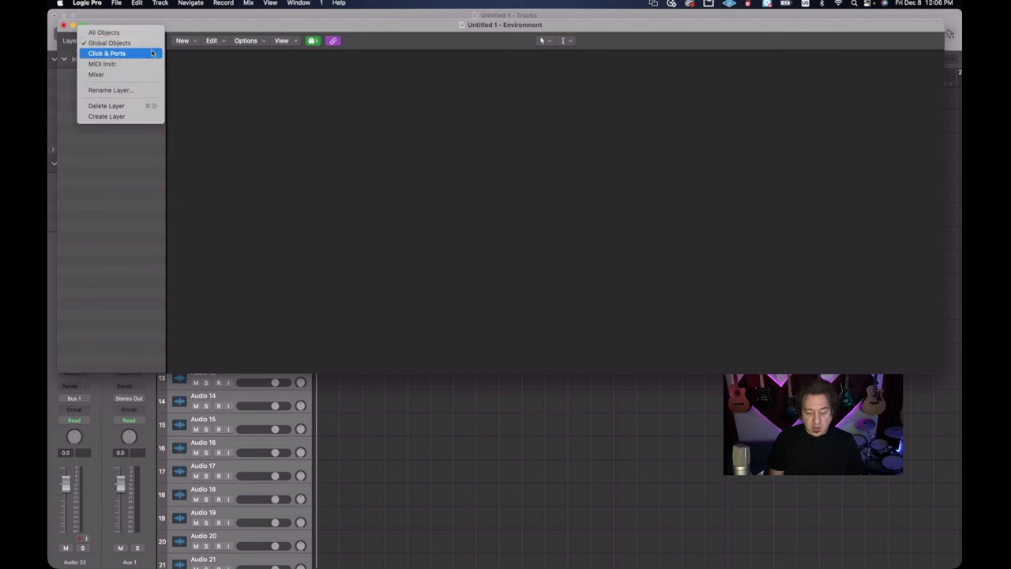
pyautogui.click(153, 52)
pyautogui.click(367, 56)
pyautogui.click(377, 74)
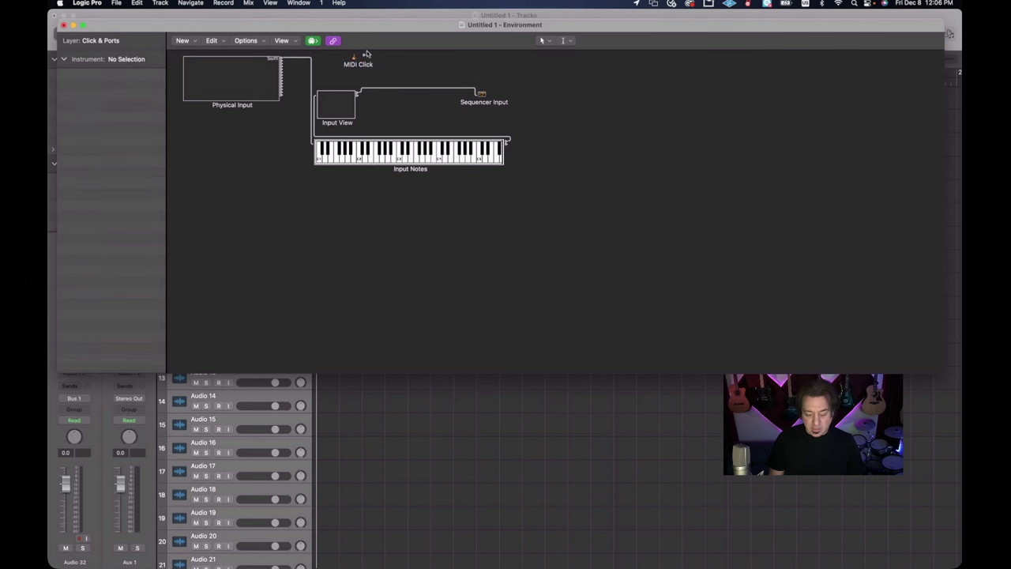
pyautogui.click(359, 59)
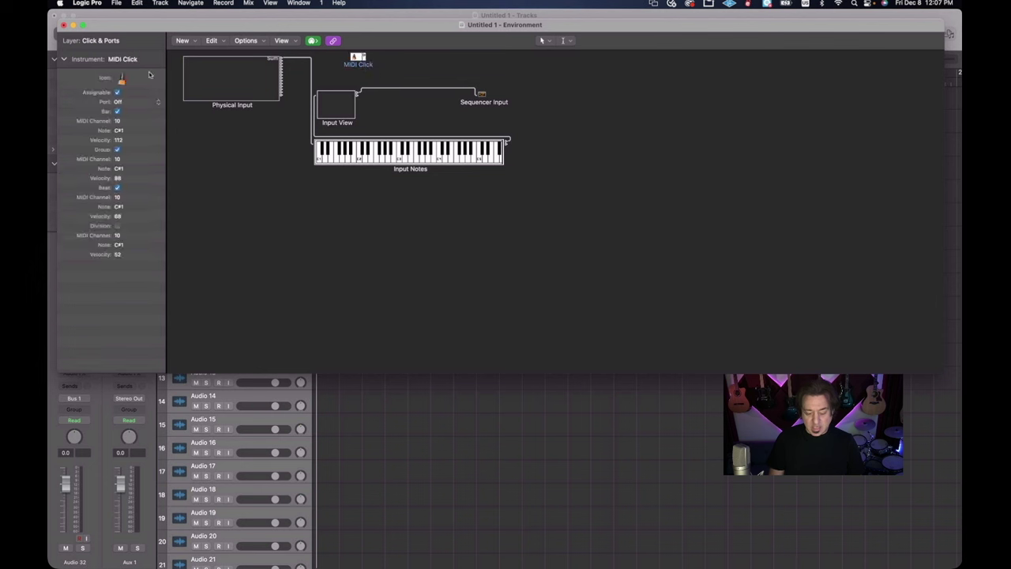
# View the MIDI Instr. layer and return to the Mixer layer
pyautogui.click(149, 41)
pyautogui.click(145, 45)
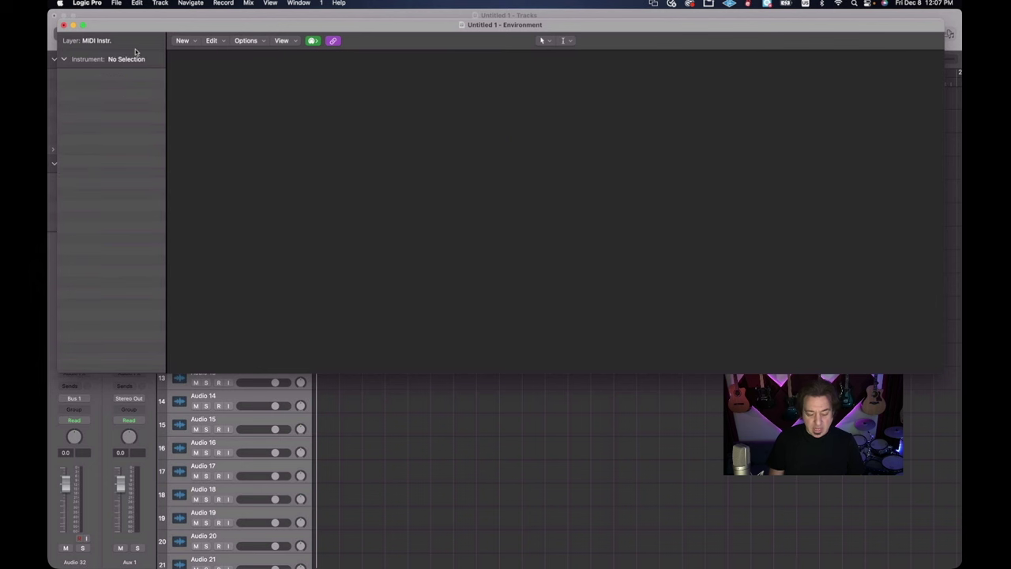
pyautogui.click(147, 45)
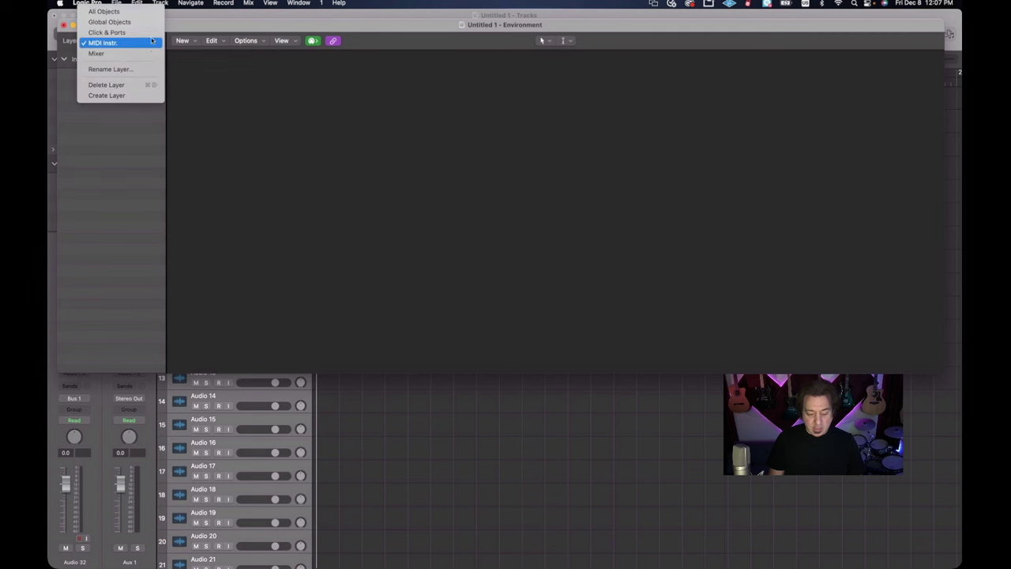
pyautogui.click(152, 51)
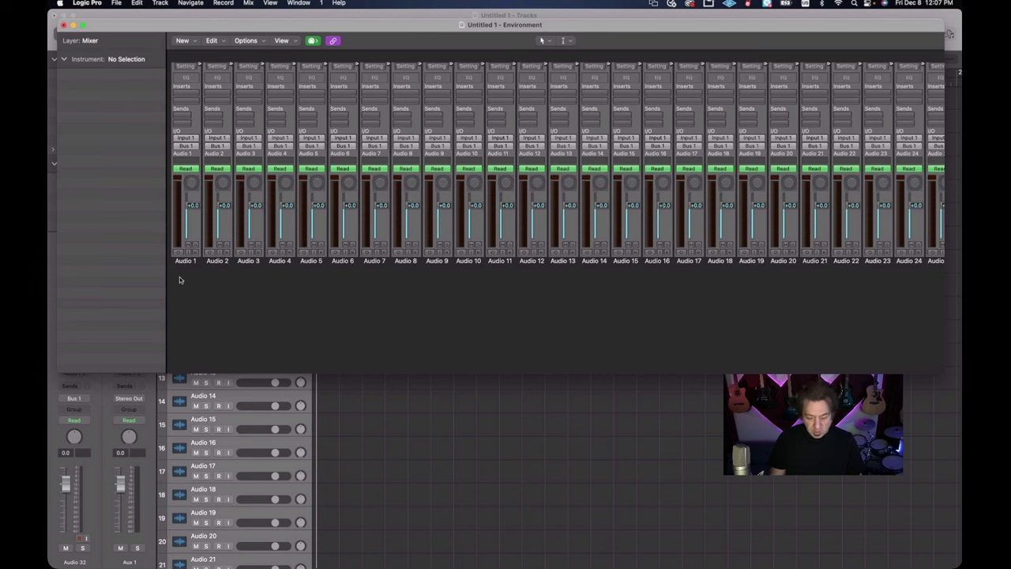
# Set the automation mode of all 32 audio channel strips to Off
pyautogui.moveTo(182, 280); pyautogui.dragTo(928, 170)
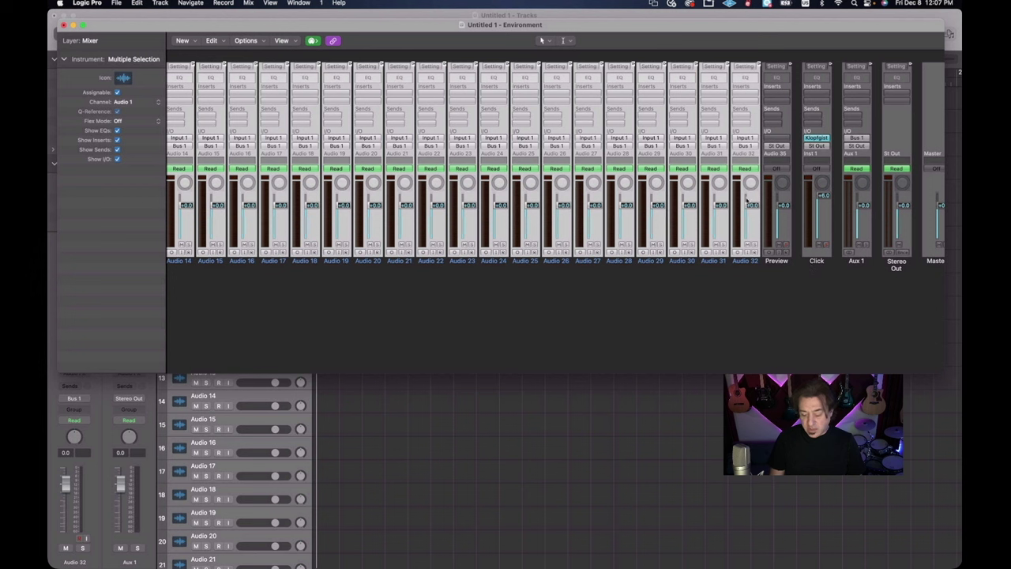
pyautogui.click(751, 169)
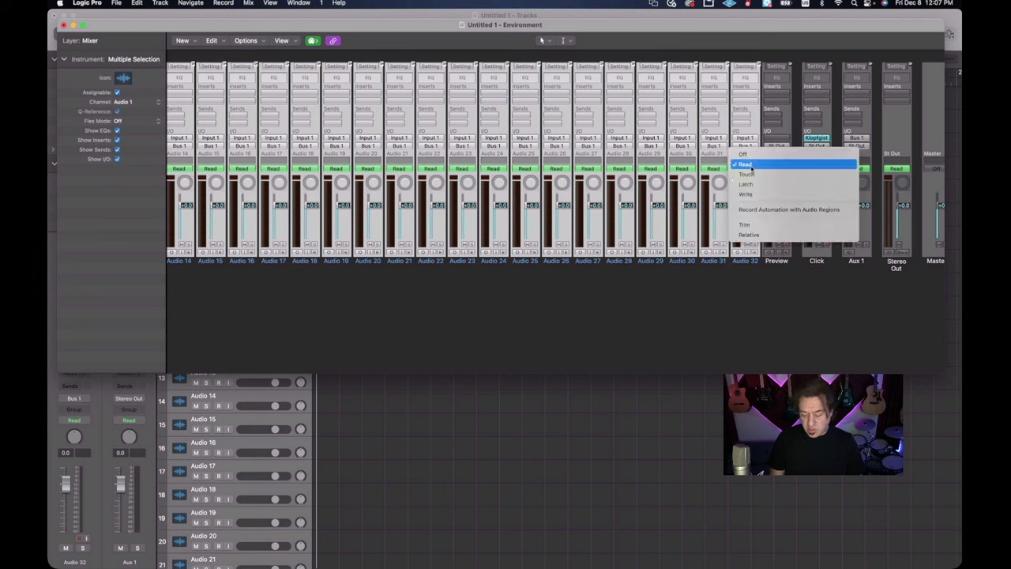
pyautogui.click(742, 154)
# Move the Preview, Click, Aux 1, Stereo Out and Master strips below the first audio strips and make the Environment window taller
pyautogui.moveTo(774, 281); pyautogui.dragTo(940, 197)
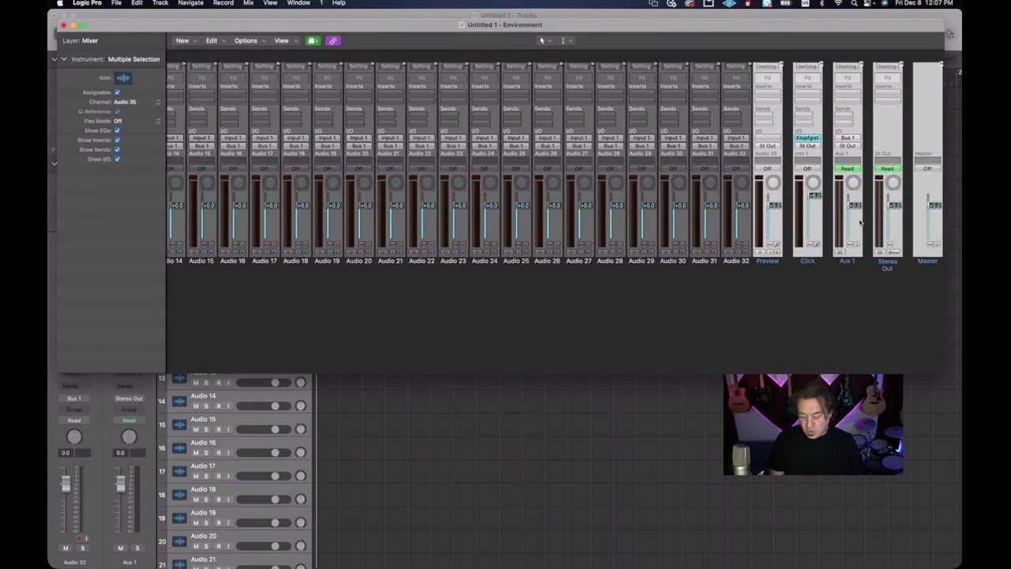
pyautogui.moveTo(764, 265); pyautogui.dragTo(589, 436)
pyautogui.moveTo(557, 376); pyautogui.dragTo(197, 364)
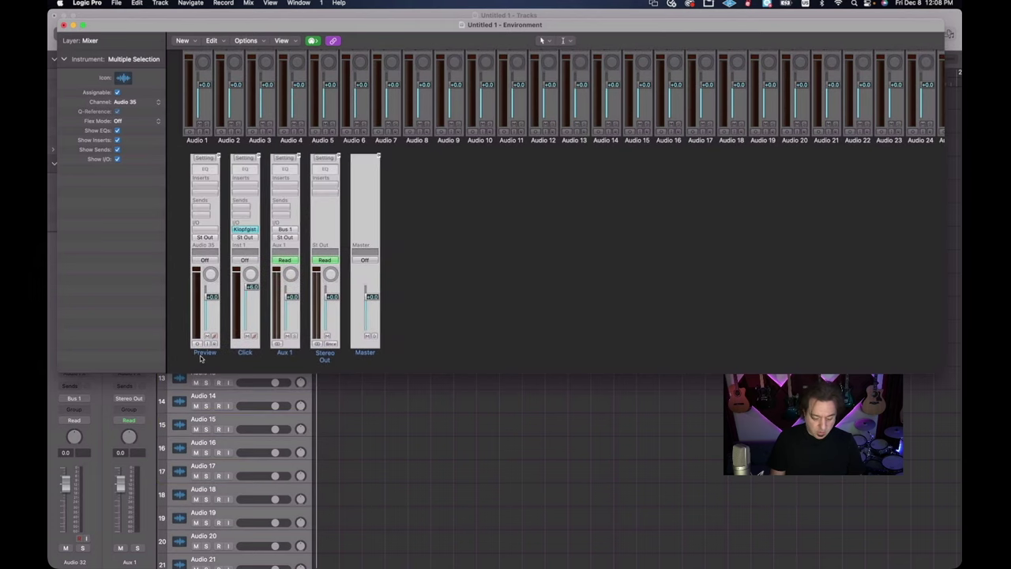
pyautogui.click(203, 360)
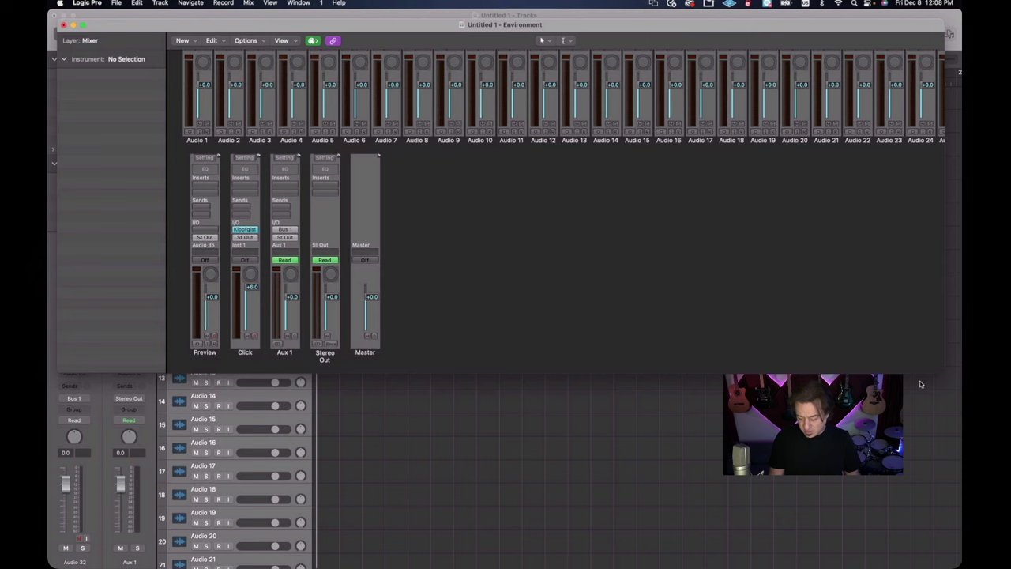
pyautogui.moveTo(939, 371); pyautogui.dragTo(938, 550)
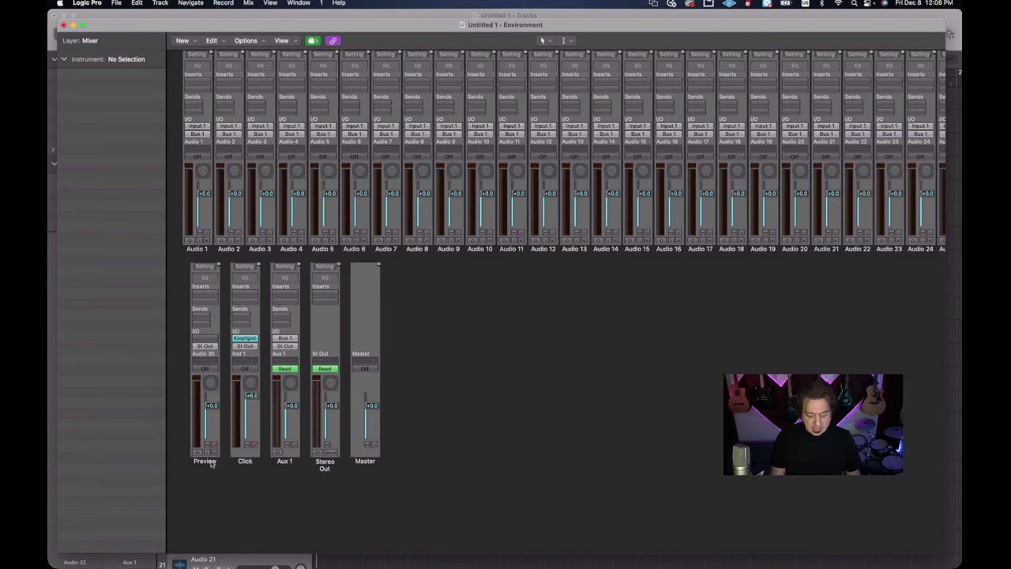
# Inspect the Preview and Click channel strips, including the Klopfgeist instrument on the Click strip
pyautogui.click(207, 460)
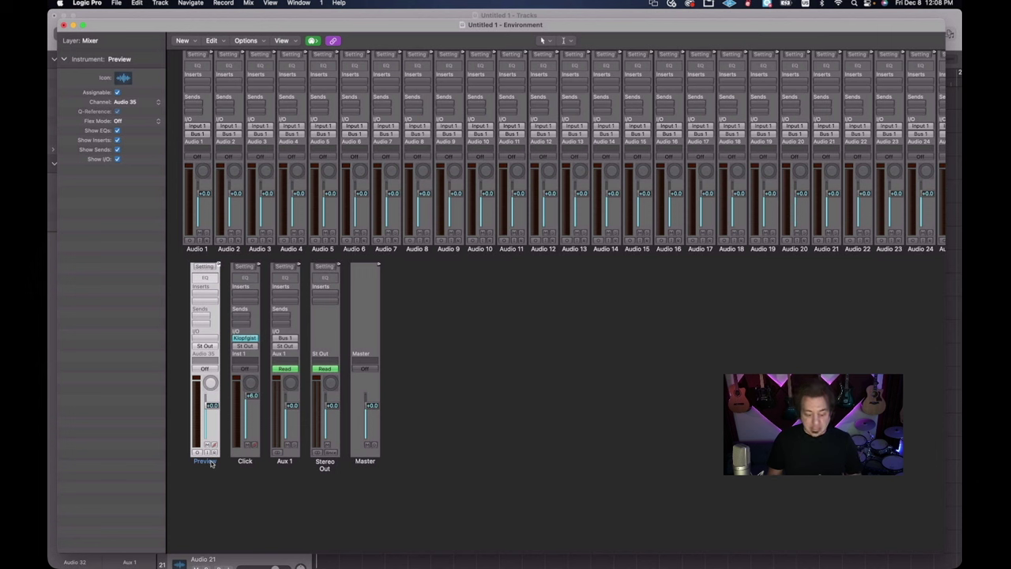
pyautogui.click(247, 462)
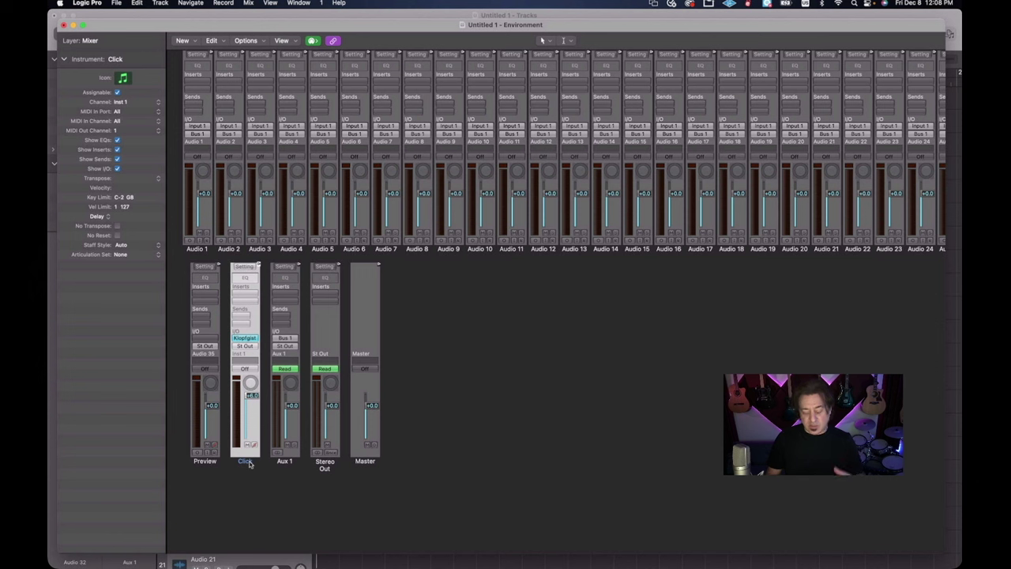
pyautogui.click(247, 338)
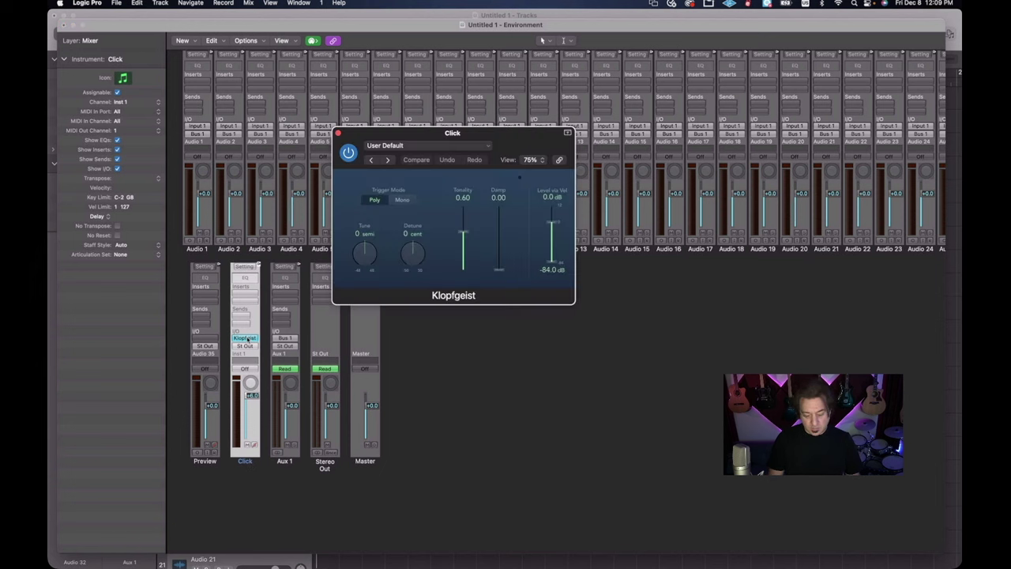
pyautogui.press('super+w')
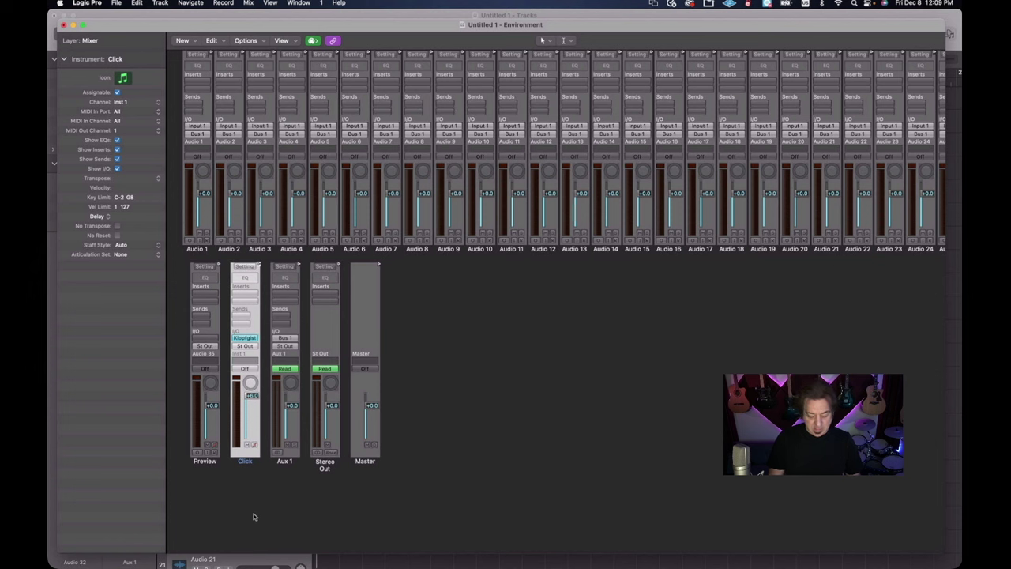
# Move the Aux 1 strip far to the right below Audio 21 and shift Stereo Out and Master over beside Click
pyautogui.click(287, 461)
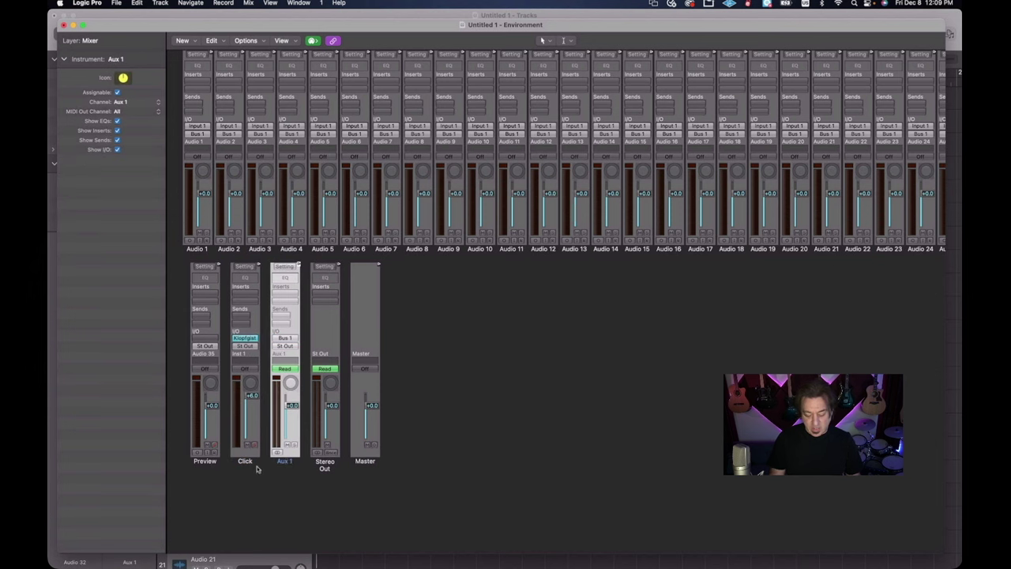
pyautogui.moveTo(282, 465); pyautogui.dragTo(333, 470)
pyautogui.click(322, 487)
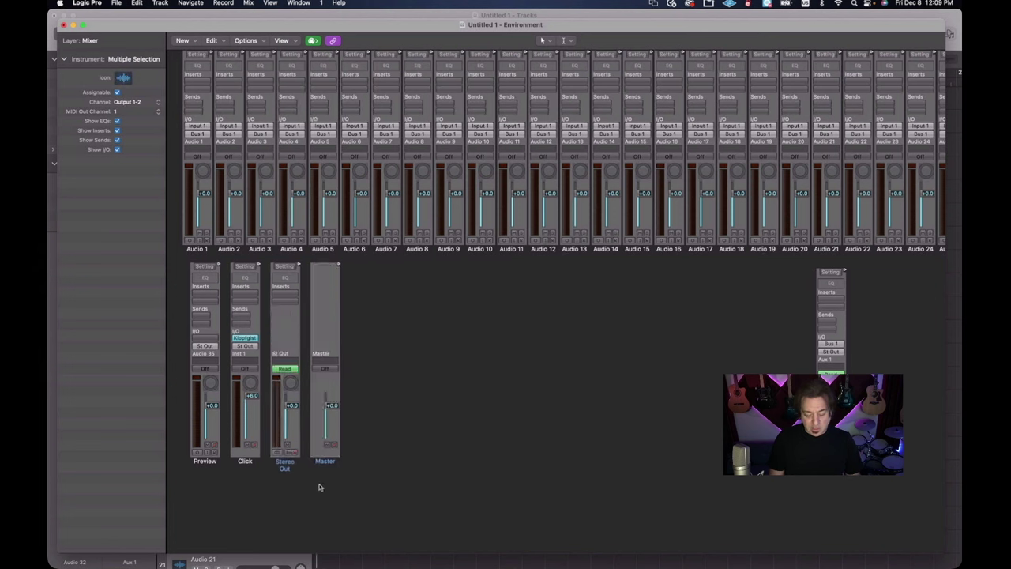
# Set the automation mode of the Stereo Out channel strip to Off
pyautogui.click(284, 468)
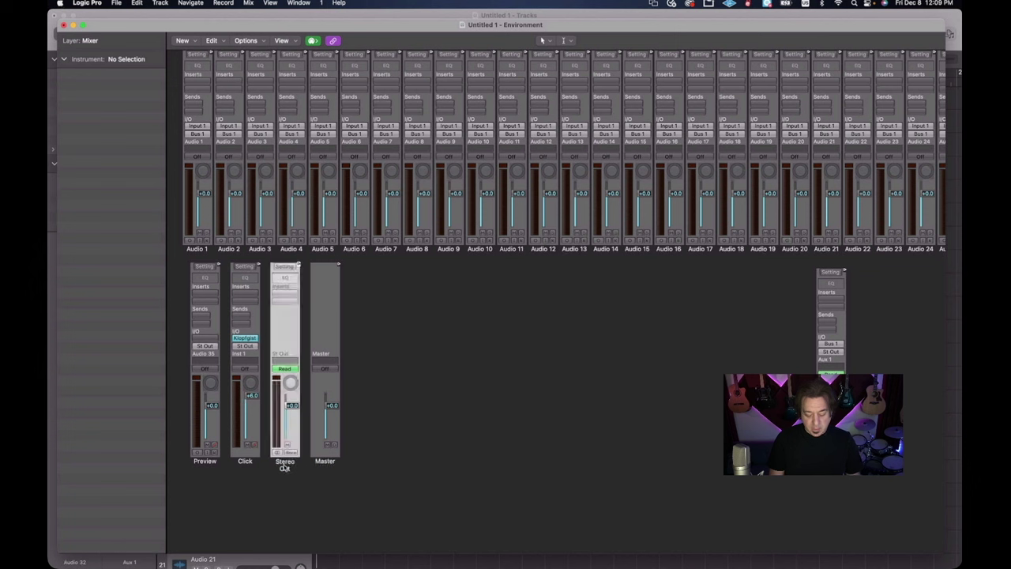
pyautogui.click(296, 370)
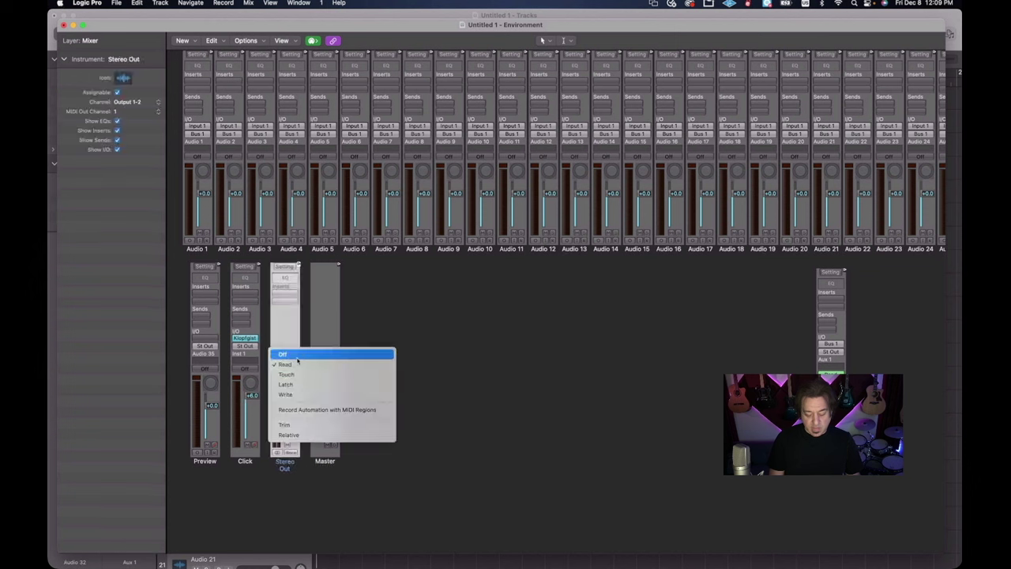
pyautogui.click(283, 354)
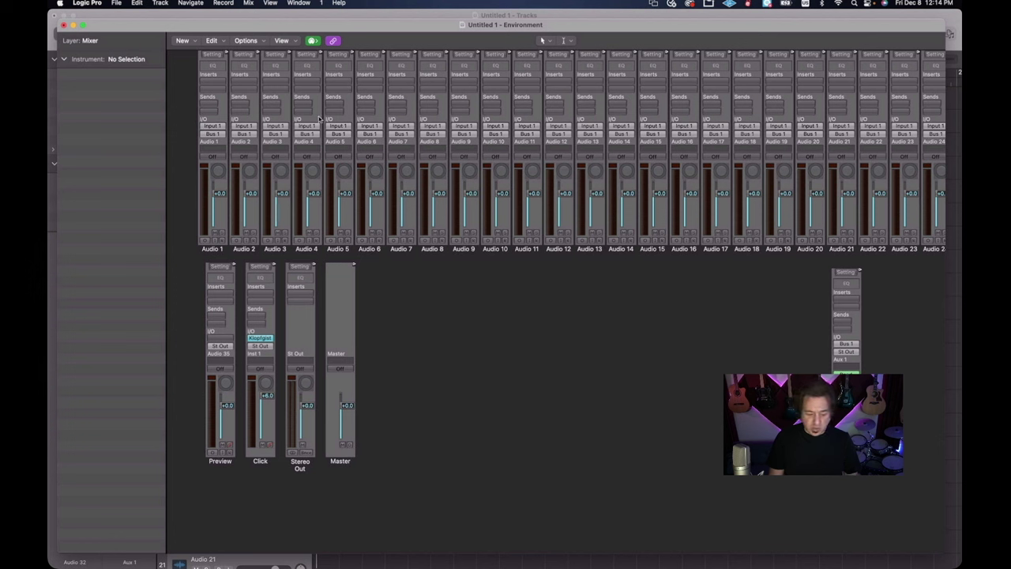
# Create a new bus channel strip and place it in the lower row just after the Master strip
pyautogui.click(184, 41)
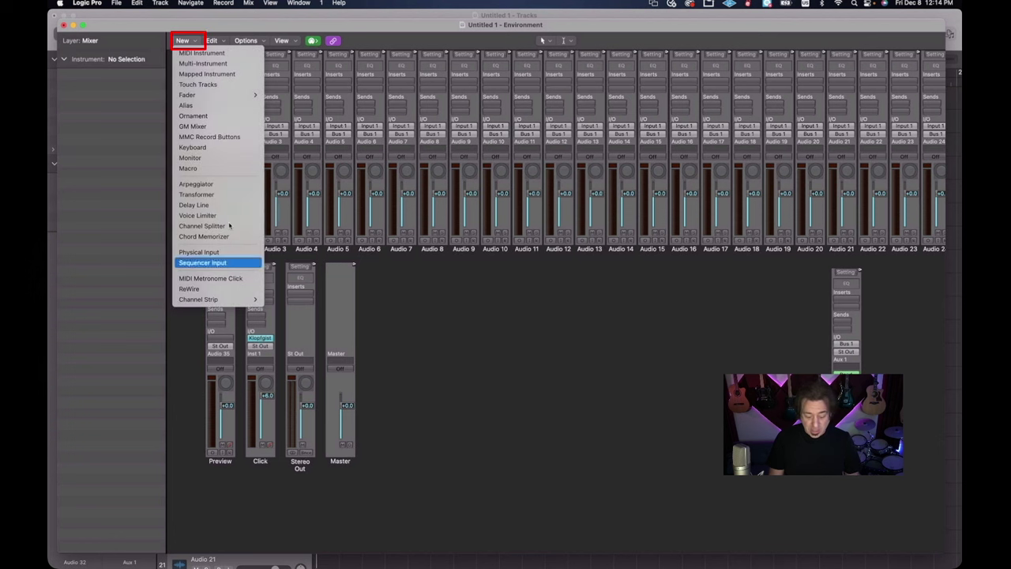
pyautogui.moveTo(237, 299)
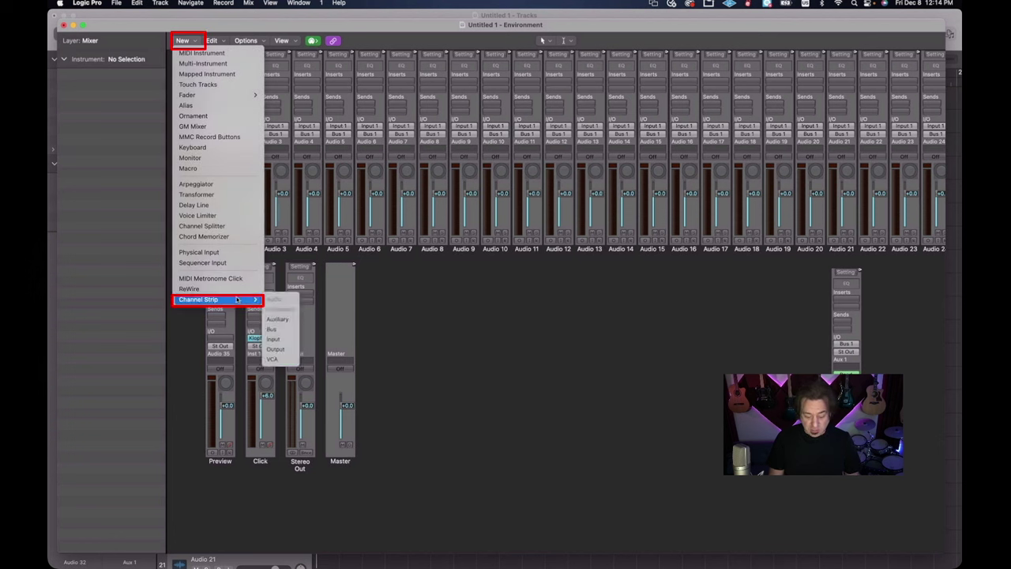
pyautogui.click(293, 327)
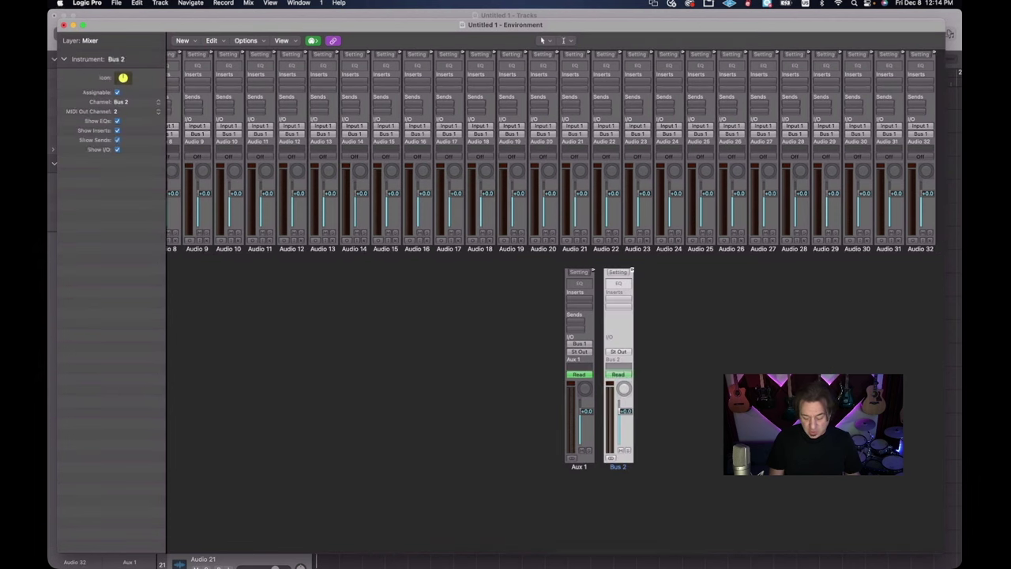
pyautogui.click(621, 471)
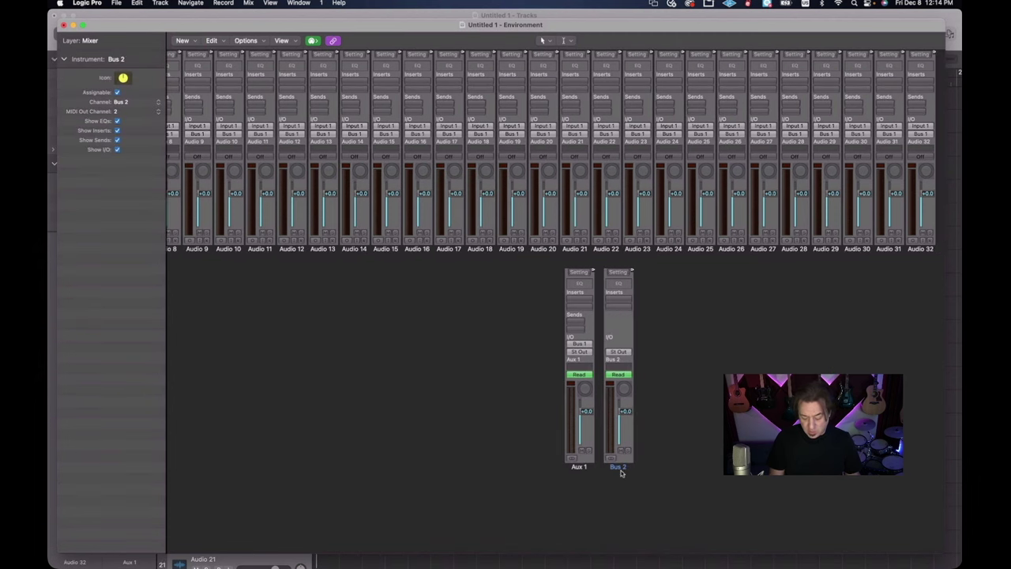
pyautogui.moveTo(620, 471); pyautogui.dragTo(368, 466)
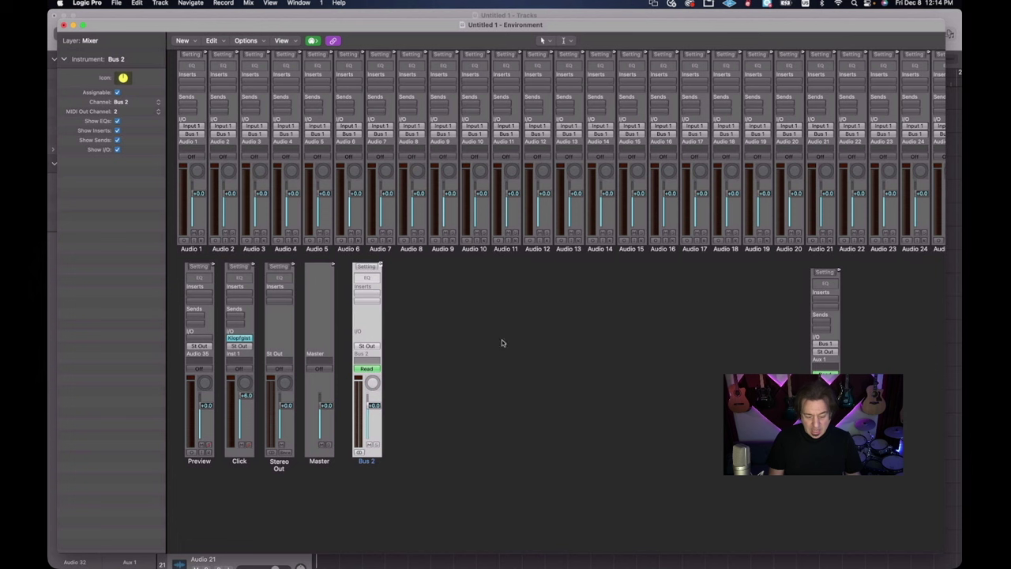
# Assign the new bus strip's channel to Bus 1
pyautogui.click(158, 104)
pyautogui.moveTo(155, 179)
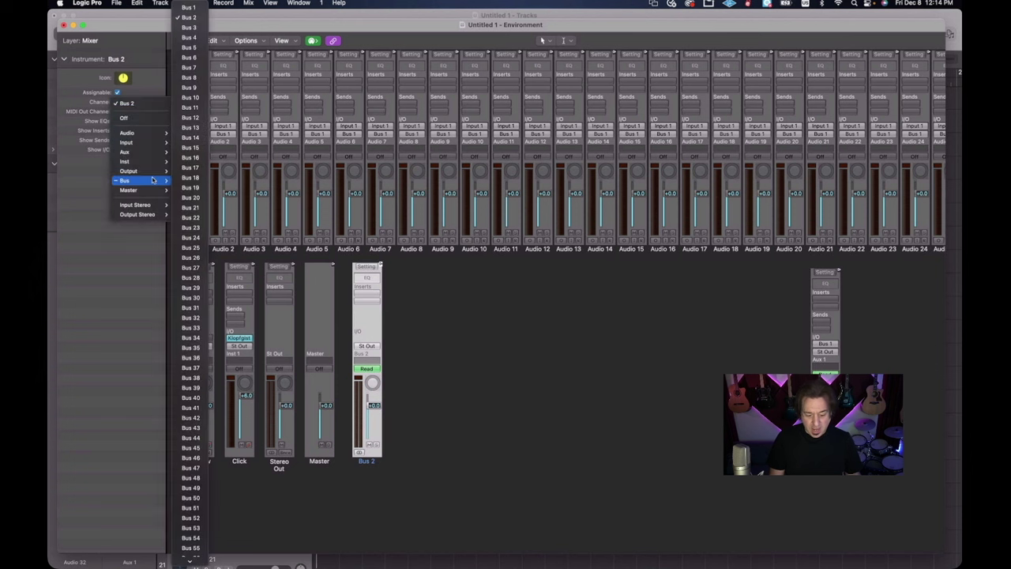
pyautogui.click(189, 7)
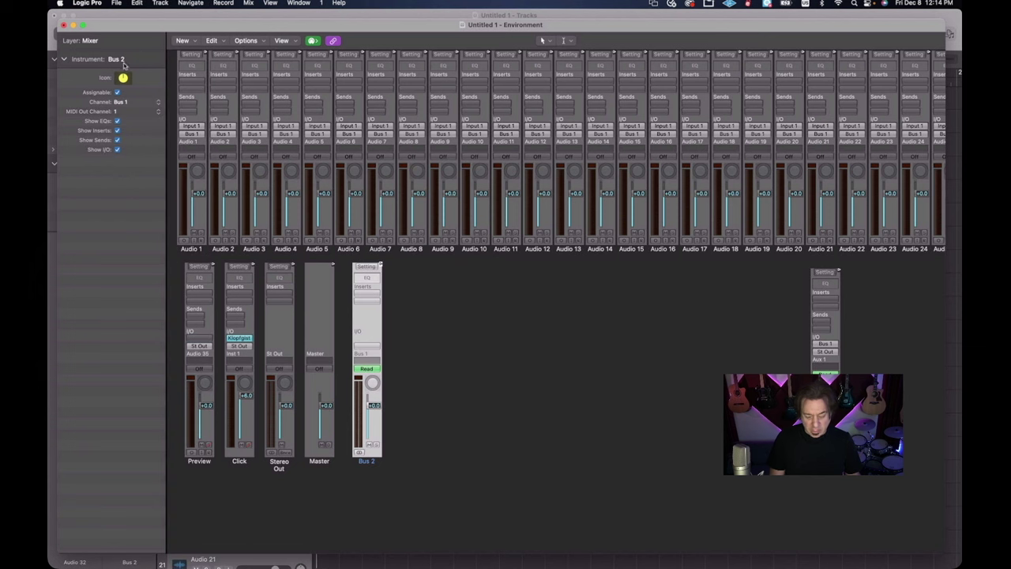
pyautogui.click(379, 462)
pyautogui.click(374, 462)
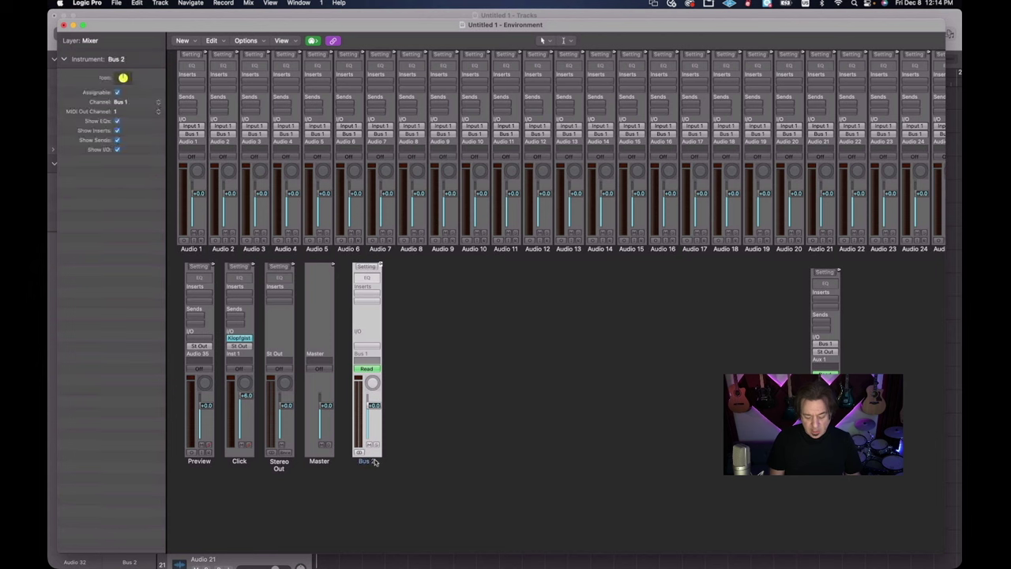
# Create two more bus channel strips, for Bus 2 and Bus 3, beside the Bus 1 strip
pyautogui.click(184, 40)
pyautogui.moveTo(213, 298)
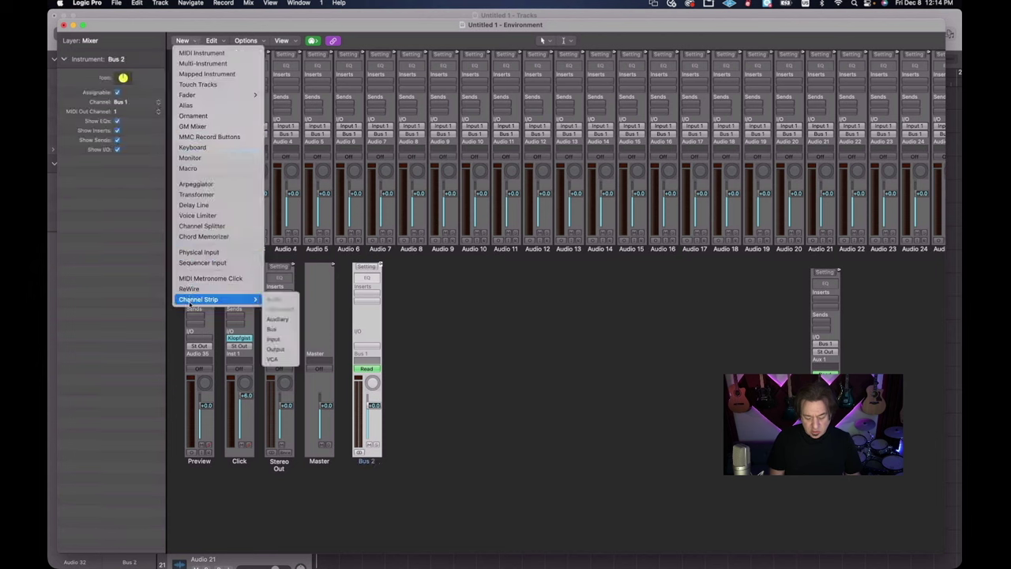
pyautogui.click(281, 339)
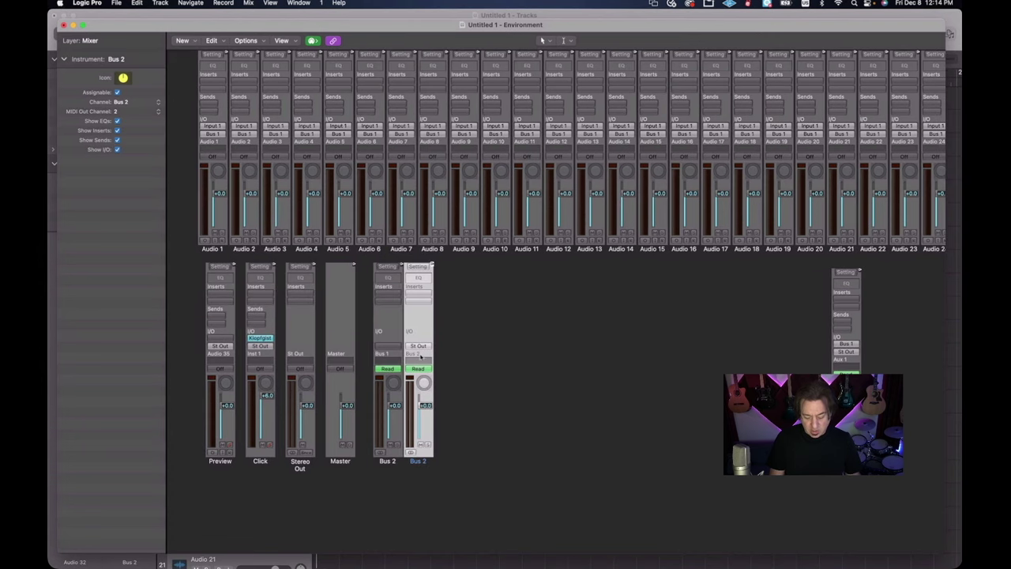
pyautogui.click(193, 42)
pyautogui.moveTo(215, 302)
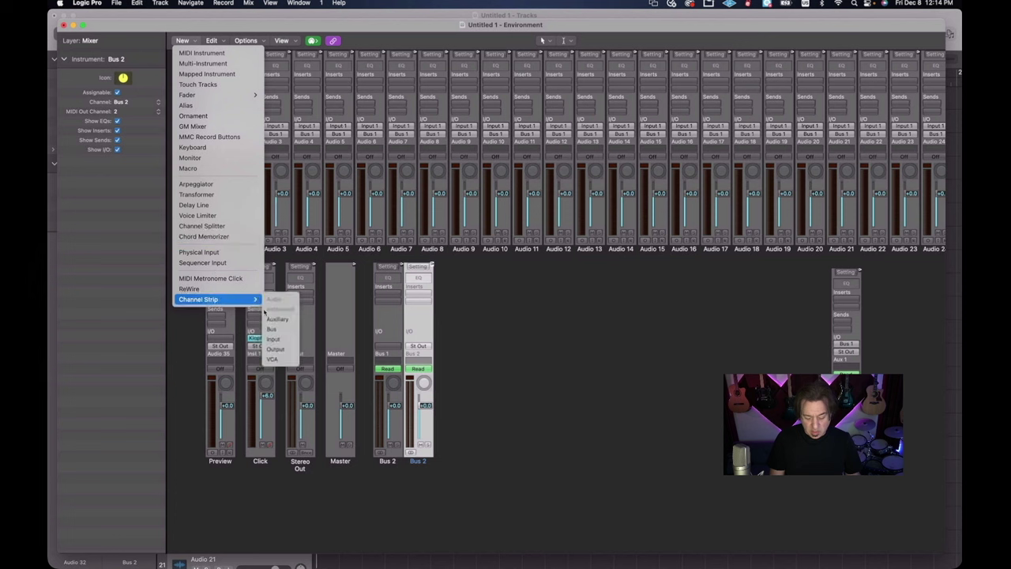
pyautogui.click(272, 329)
# Create six more bus channel strips in the same row, up to Bus 9
pyautogui.click(190, 45)
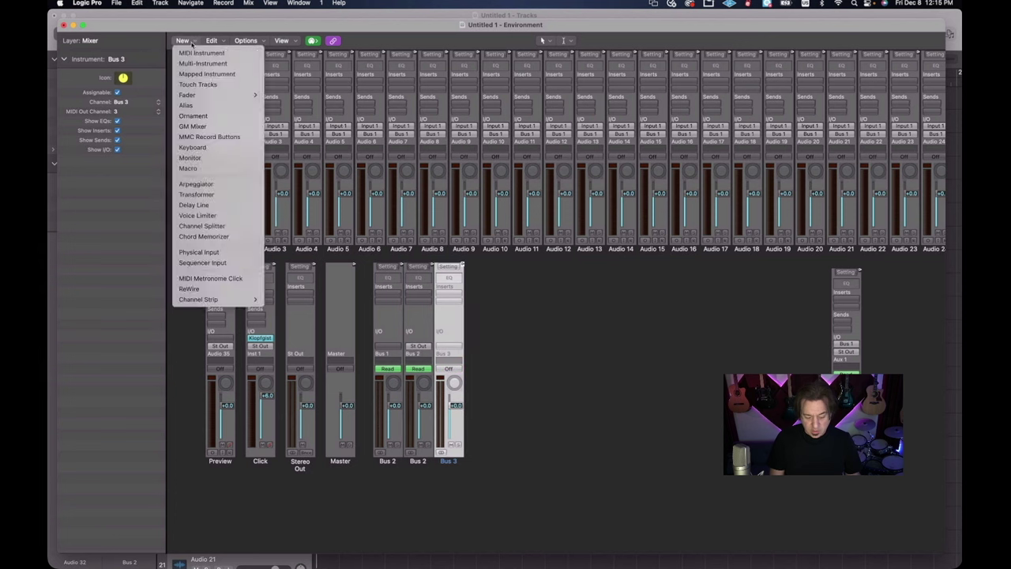
pyautogui.moveTo(215, 299)
pyautogui.click(281, 330)
pyautogui.click(283, 332)
pyautogui.click(283, 332)
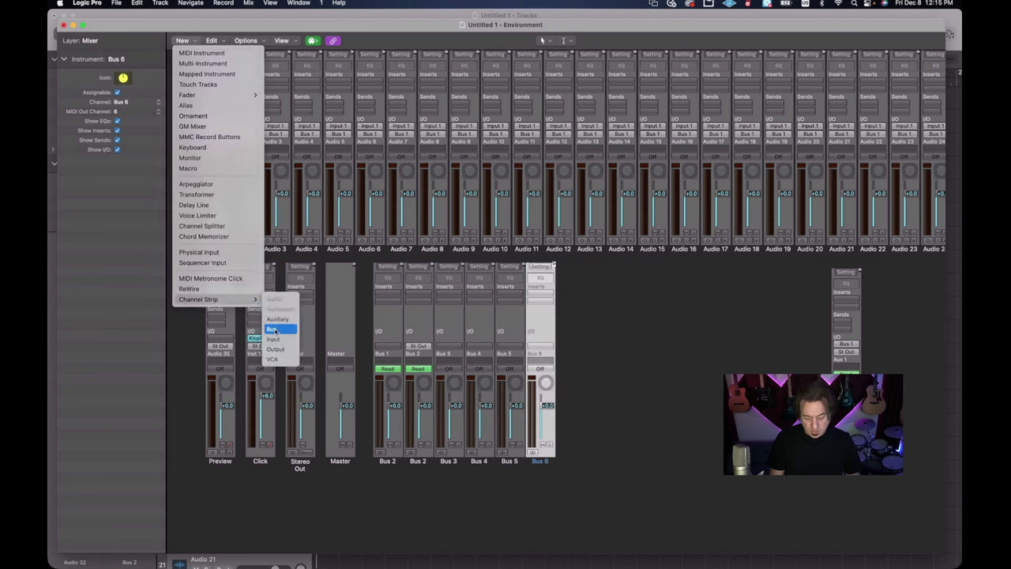
pyautogui.click(282, 332)
pyautogui.click(282, 332)
pyautogui.click(283, 332)
pyautogui.click(433, 517)
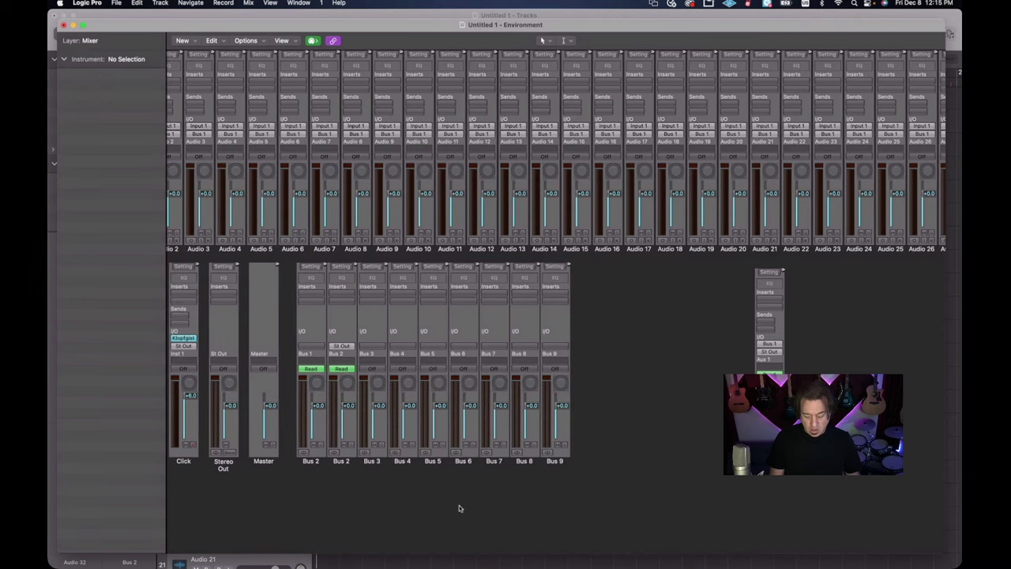
# Move the Bus 9 strip slightly away from Bus 8 and route the output of all nine bus strips to St Out
pyautogui.moveTo(563, 463); pyautogui.dragTo(566, 465)
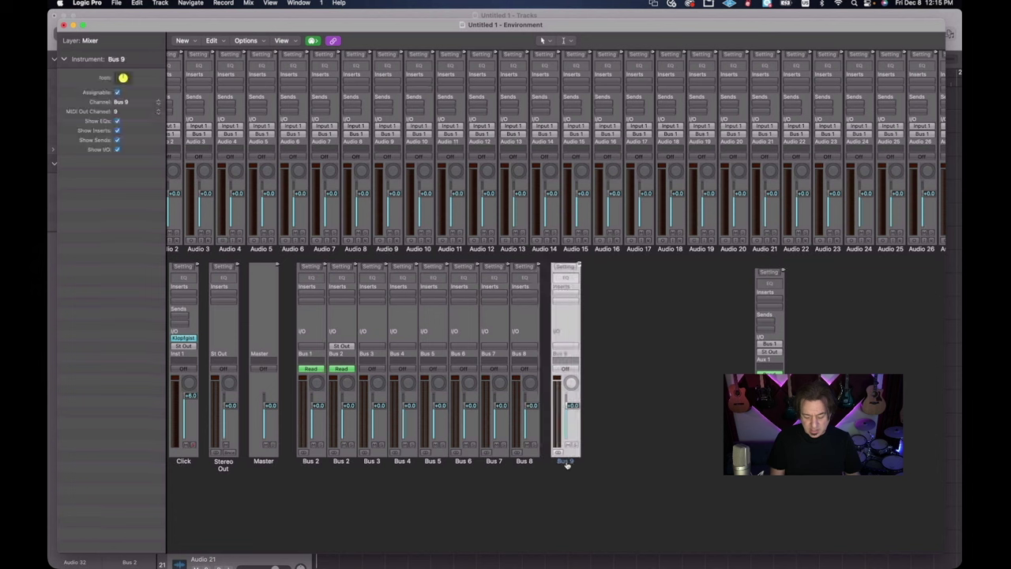
pyautogui.moveTo(288, 322); pyautogui.dragTo(622, 341)
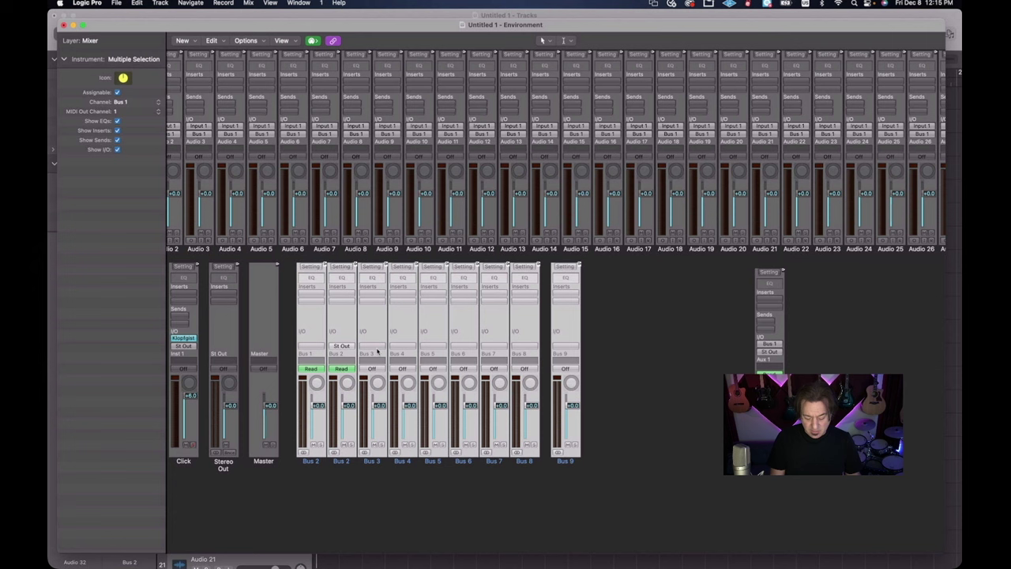
pyautogui.click(324, 348)
pyautogui.click(327, 355)
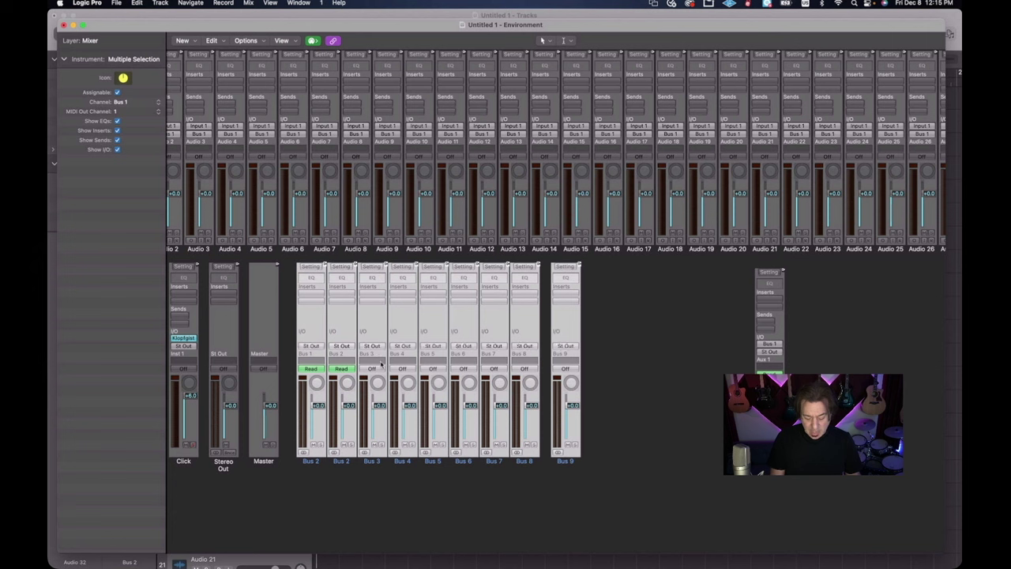
# Set the automation mode of all nine bus channel strips to Off
pyautogui.click(320, 373)
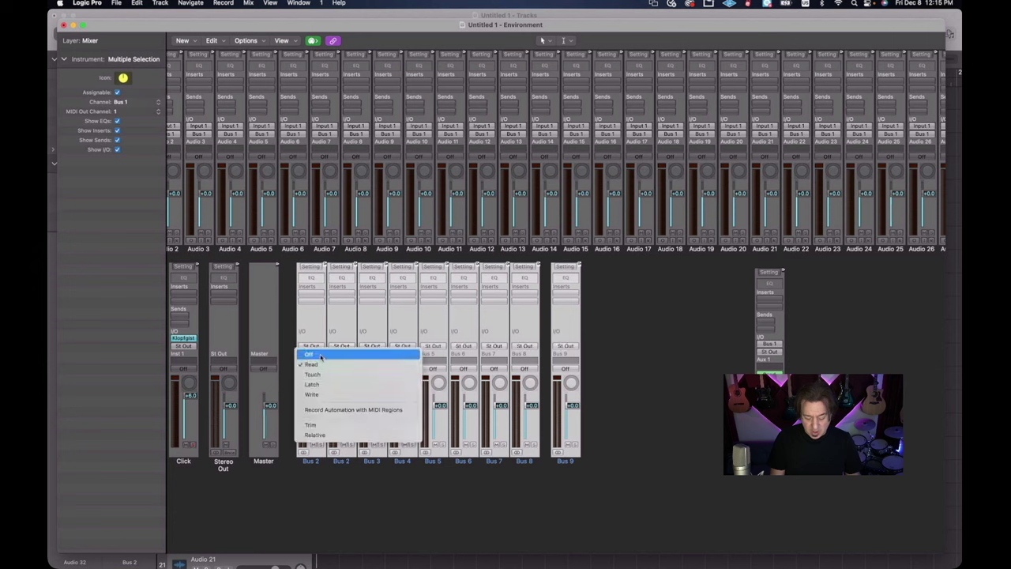
pyautogui.click(321, 355)
pyautogui.click(314, 484)
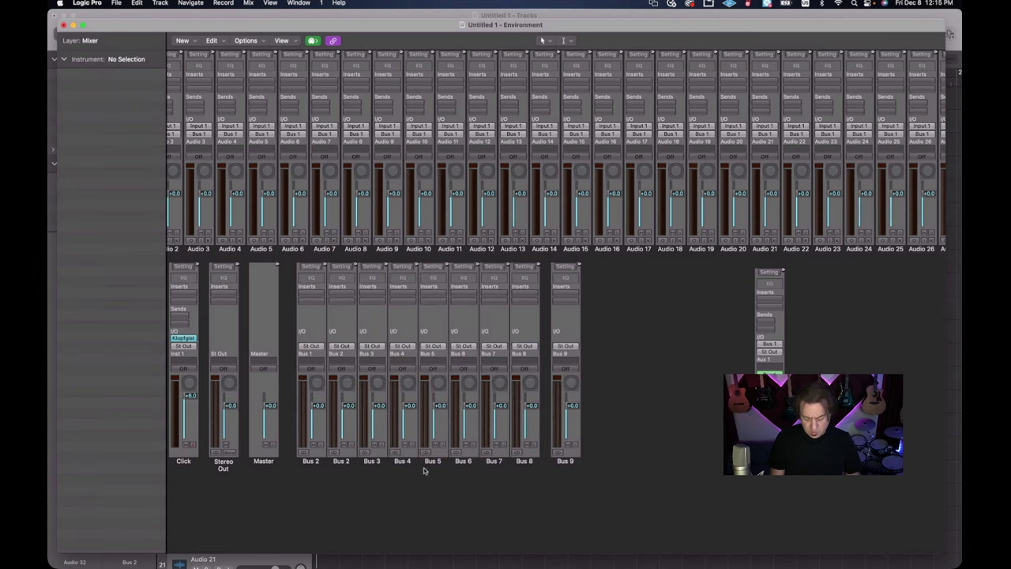
# Rename the first bus strip, mislabelled Bus 2, as Bus 1
pyautogui.click(311, 461)
pyautogui.click(312, 473)
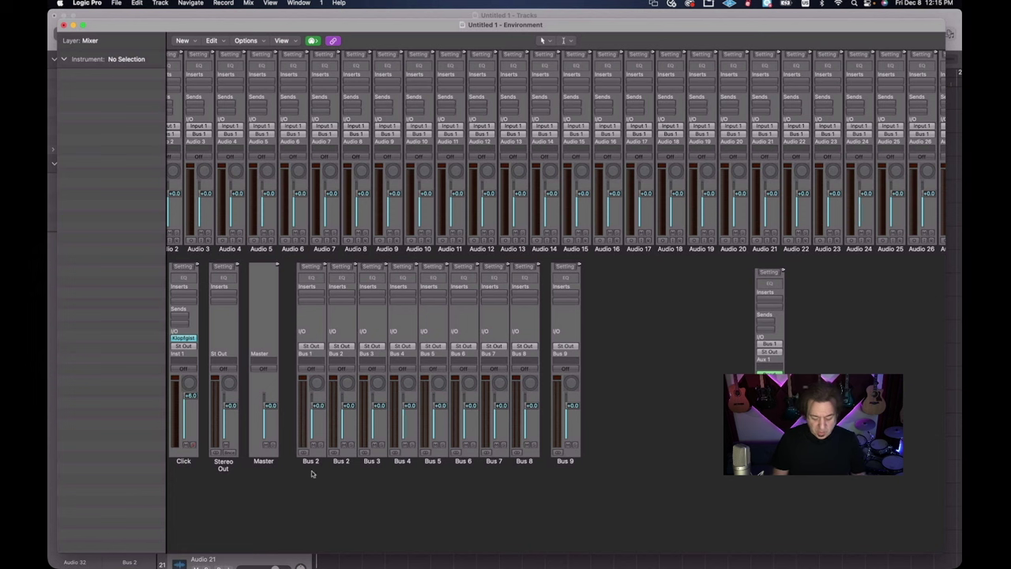
pyautogui.click(308, 464)
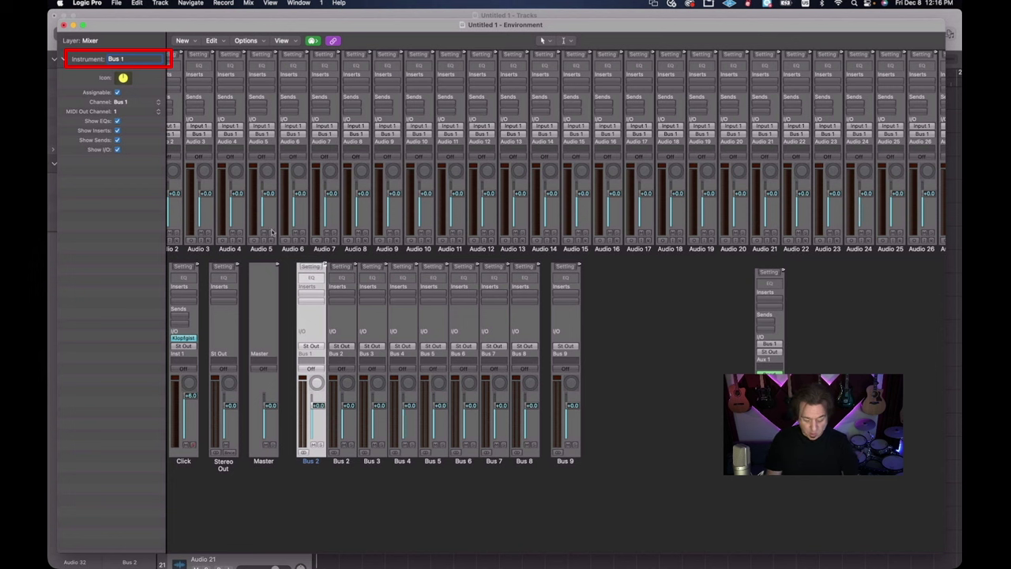
pyautogui.click(327, 507)
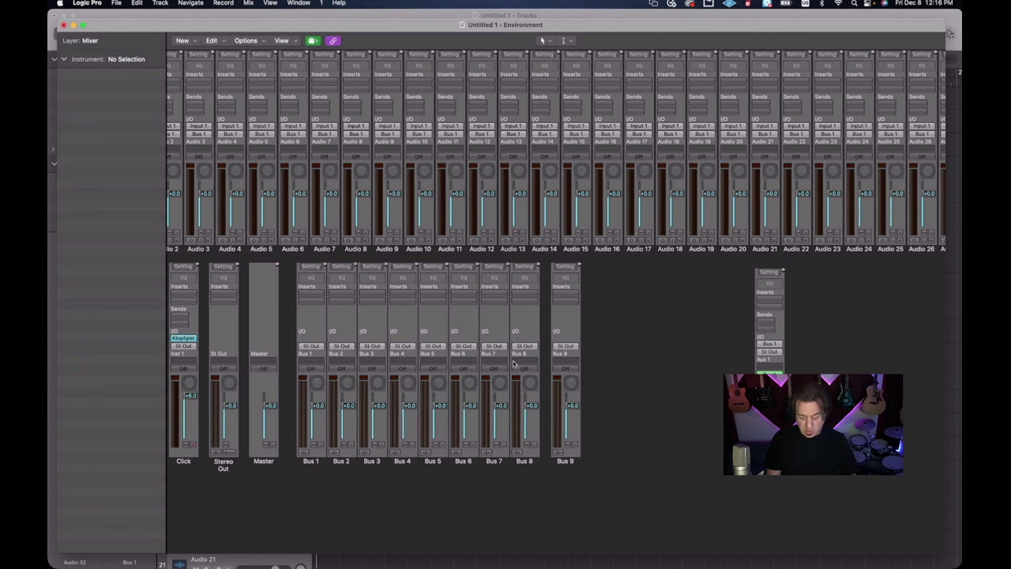
# Rename the Bus 9 channel strip as FX Rtn
pyautogui.click(571, 463)
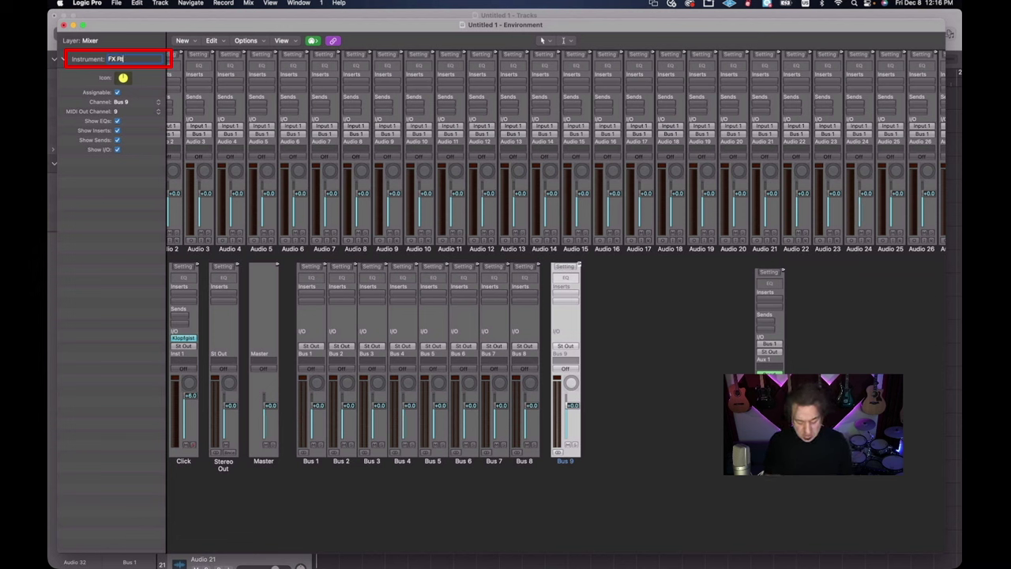
pyautogui.write('n')
pyautogui.click(630, 385)
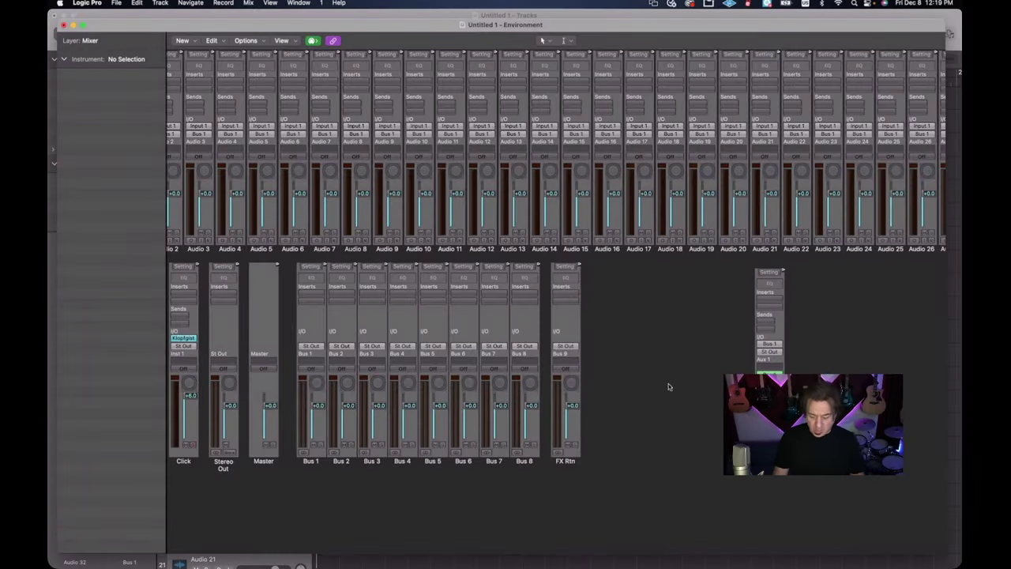
# Move the Aux 1 strip closer to FX Rtn, leaving a gap, and create a second auxiliary channel strip beside it
pyautogui.moveTo(771, 473); pyautogui.dragTo(627, 471)
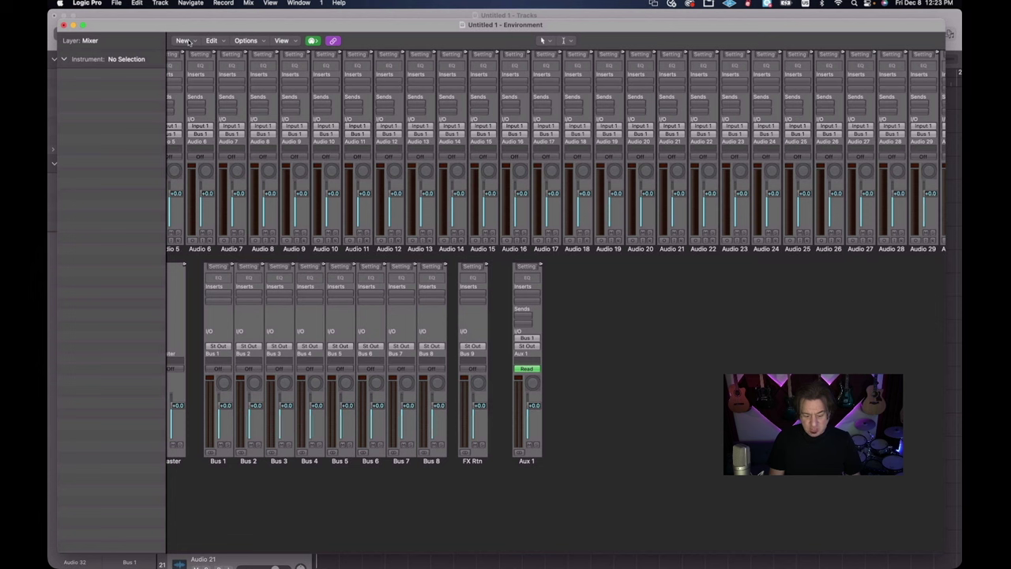
pyautogui.click(183, 41)
pyautogui.moveTo(229, 299)
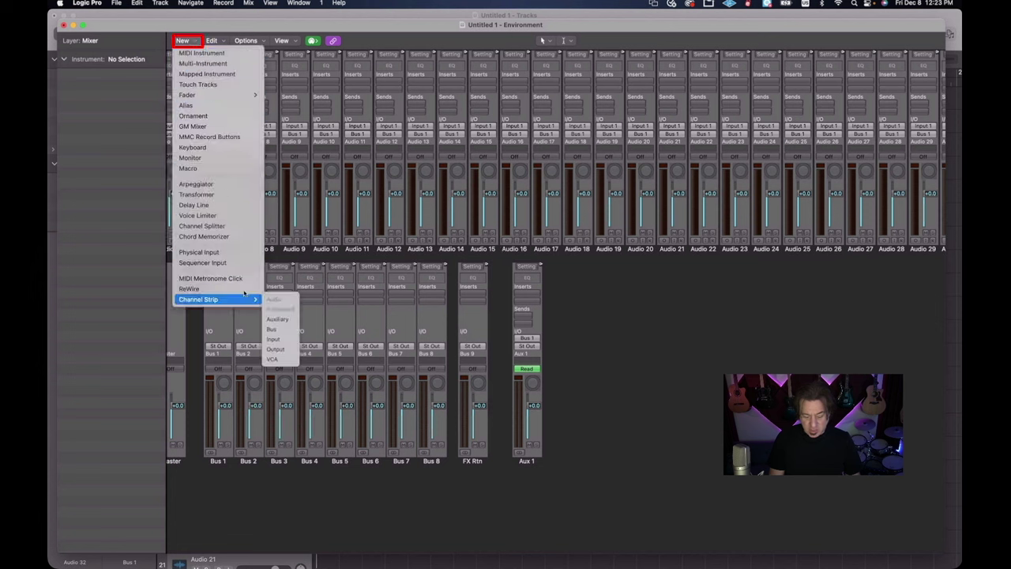
pyautogui.click(291, 319)
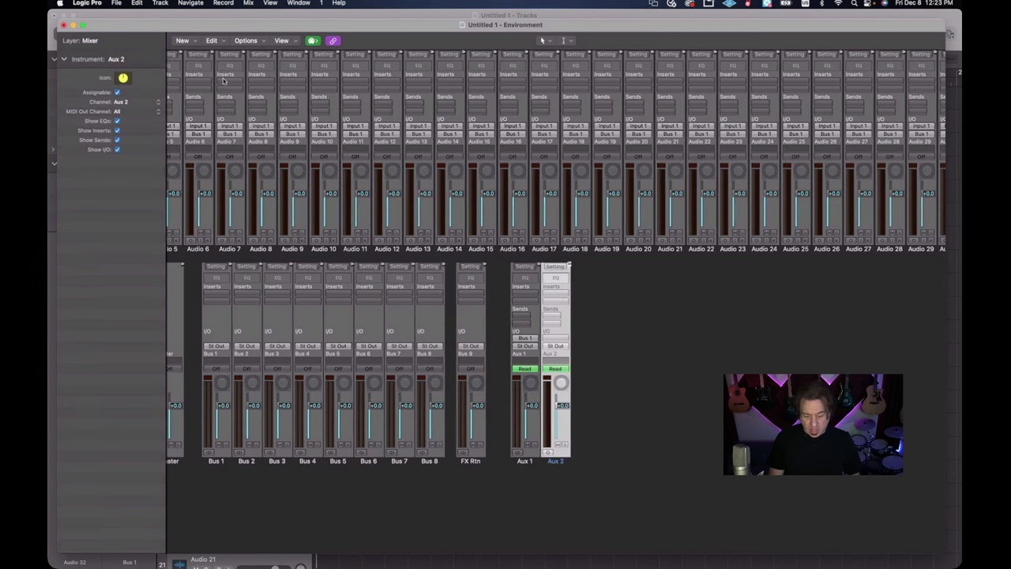
# Create four more auxiliary channel strips in the lower row, up to Aux 6
pyautogui.click(184, 41)
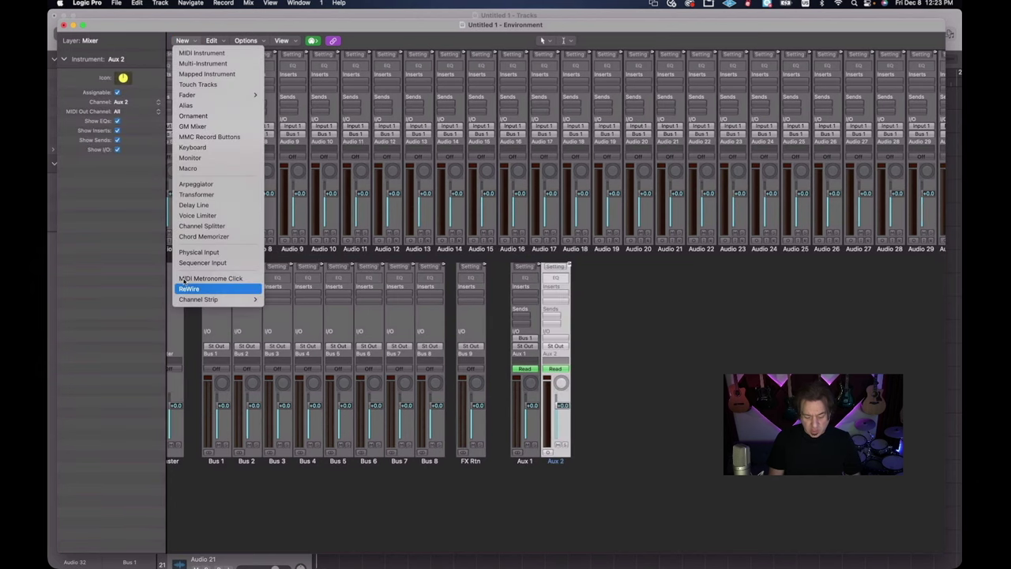
pyautogui.moveTo(187, 297)
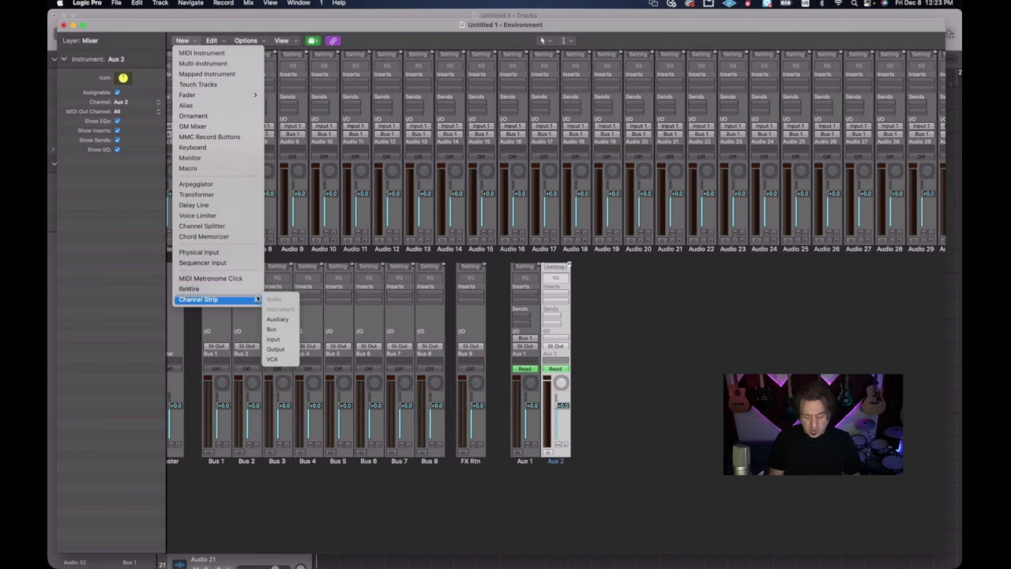
pyautogui.click(278, 318)
pyautogui.click(184, 41)
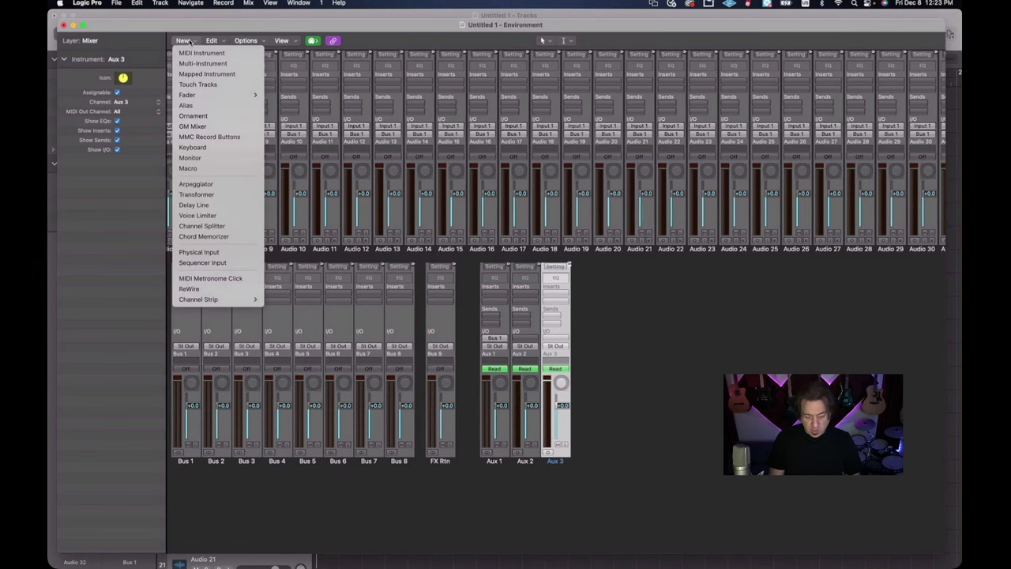
pyautogui.moveTo(237, 299)
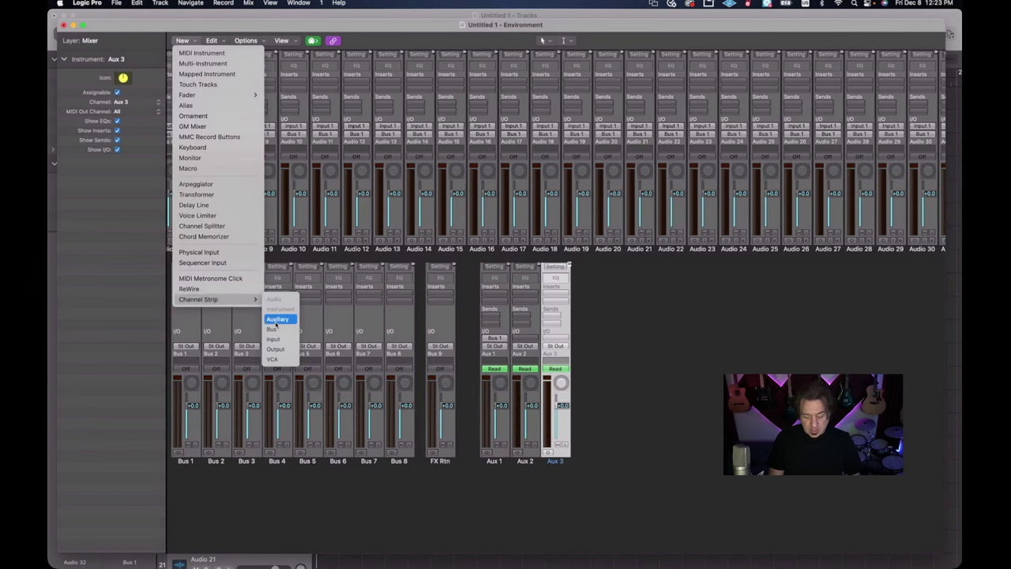
pyautogui.click(276, 319)
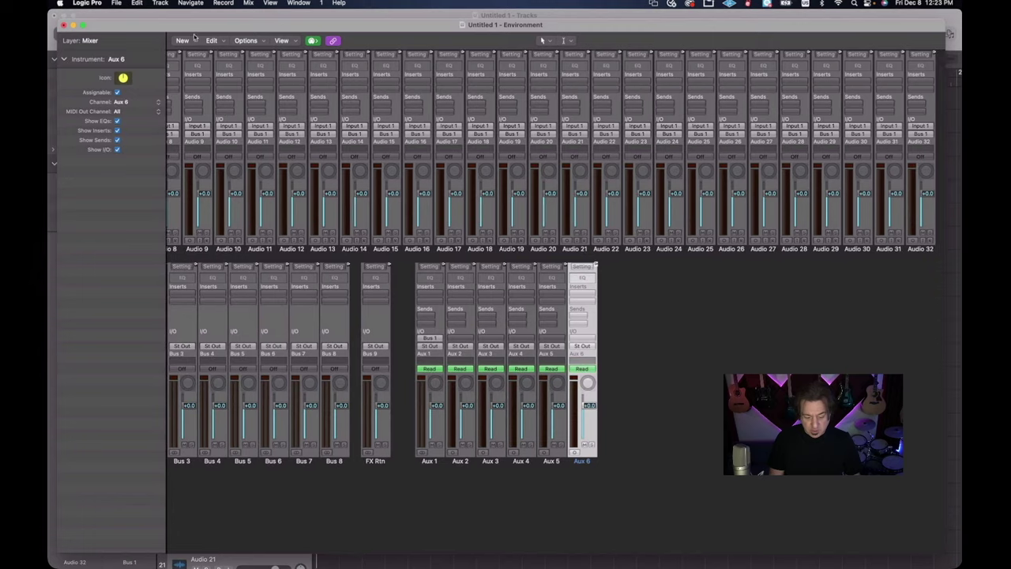
# Open the list of new object types for the Environment's Mixer layer
pyautogui.click(193, 39)
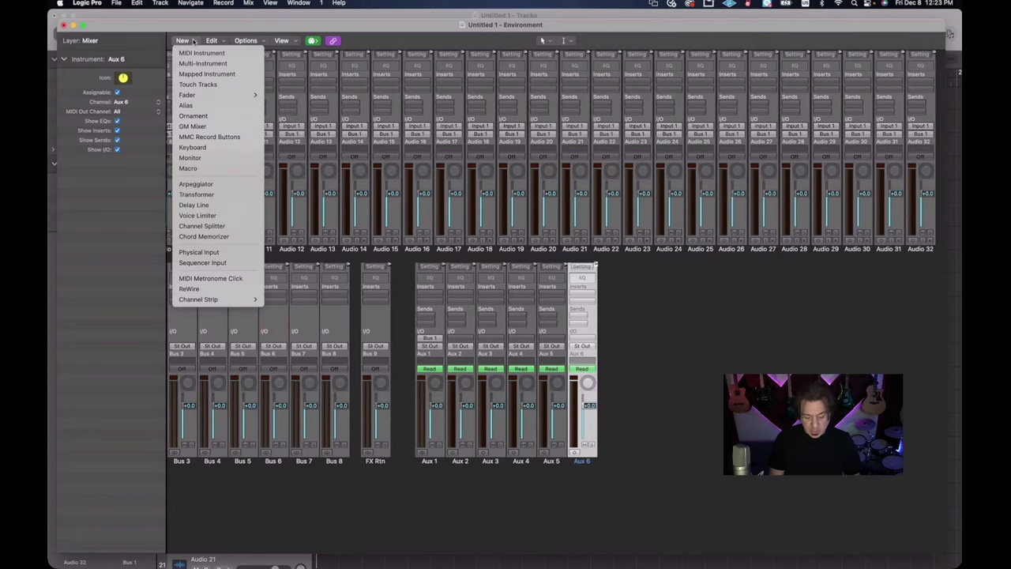
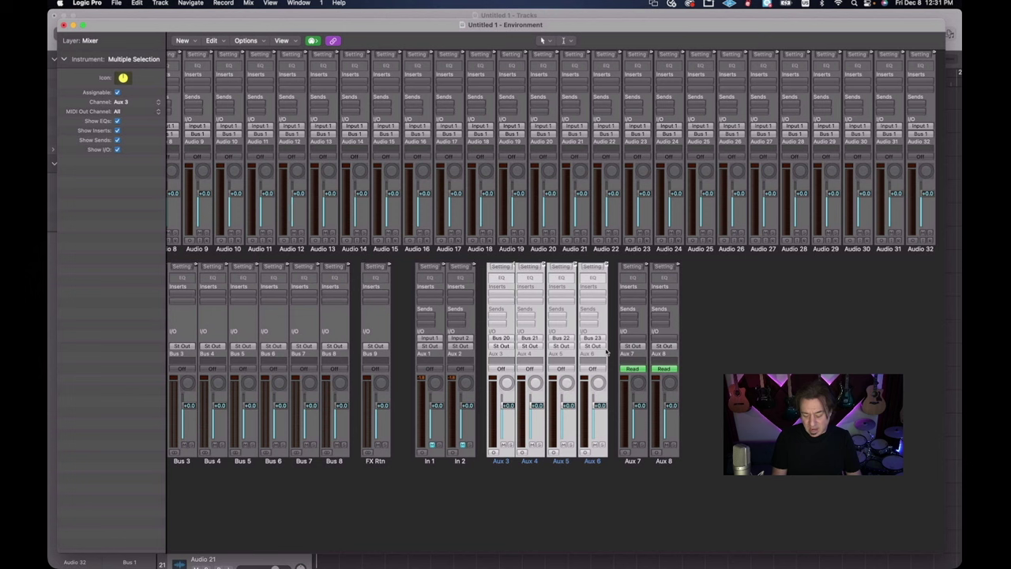
# Route the outputs of the Aux 3 to Aux 6 strips together to Bus 9
pyautogui.click(377, 464)
pyautogui.moveTo(503, 491); pyautogui.dragTo(594, 461)
pyautogui.click(509, 349)
pyautogui.moveTo(537, 389)
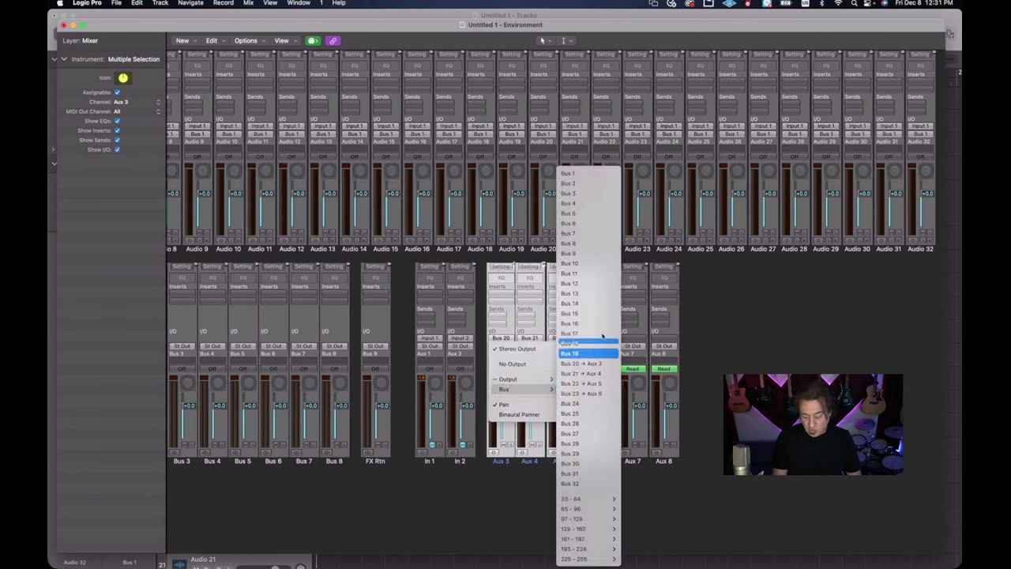
pyautogui.click(615, 252)
# Rename the Aux 3 to Aux 6 strips together as a numbered series starting with FX 1
pyautogui.click(501, 474)
pyautogui.moveTo(623, 478); pyautogui.dragTo(506, 472)
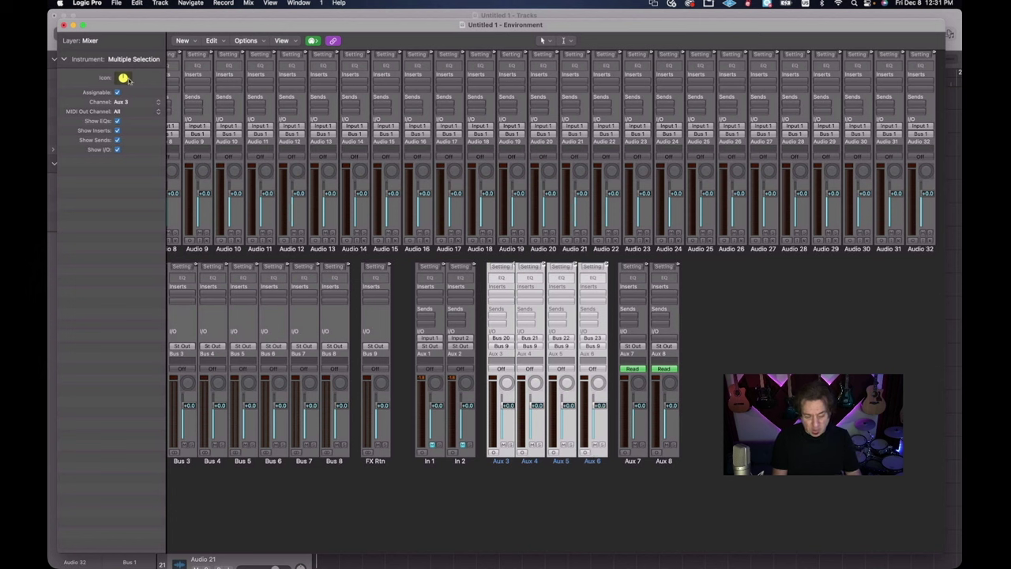
pyautogui.doubleClick(126, 59)
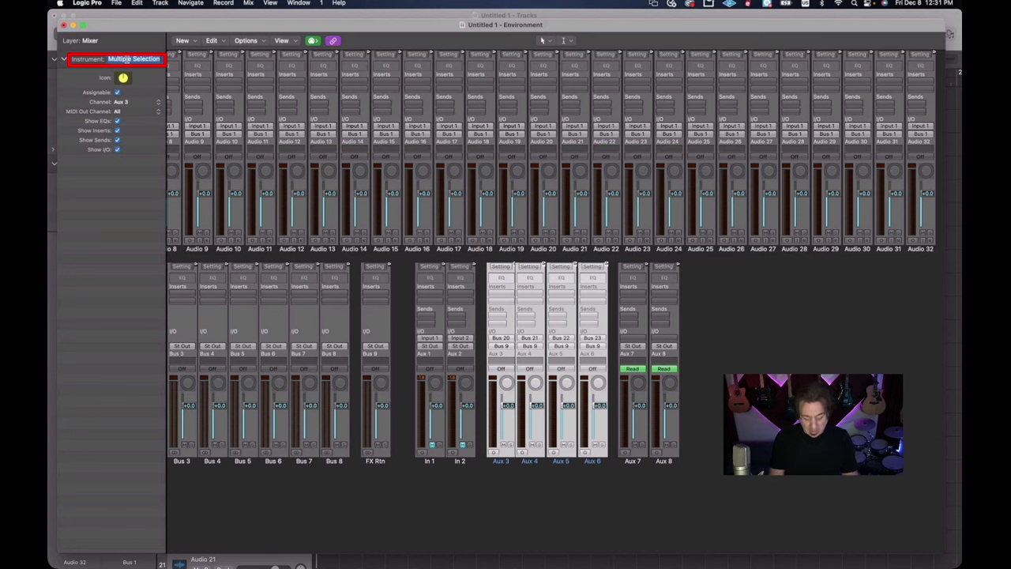
pyautogui.write('FX 1')
pyautogui.press('Return')
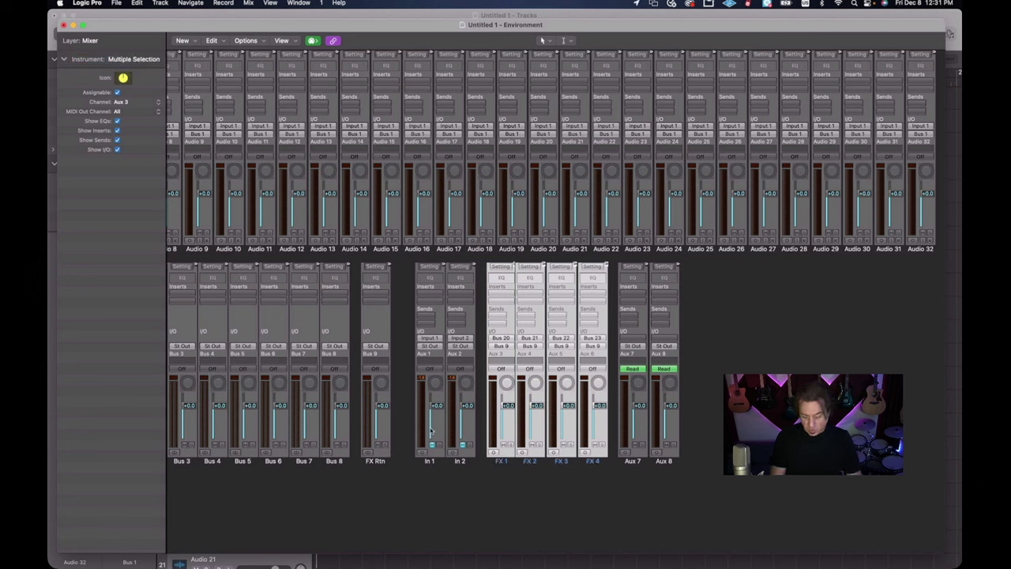
pyautogui.click(574, 489)
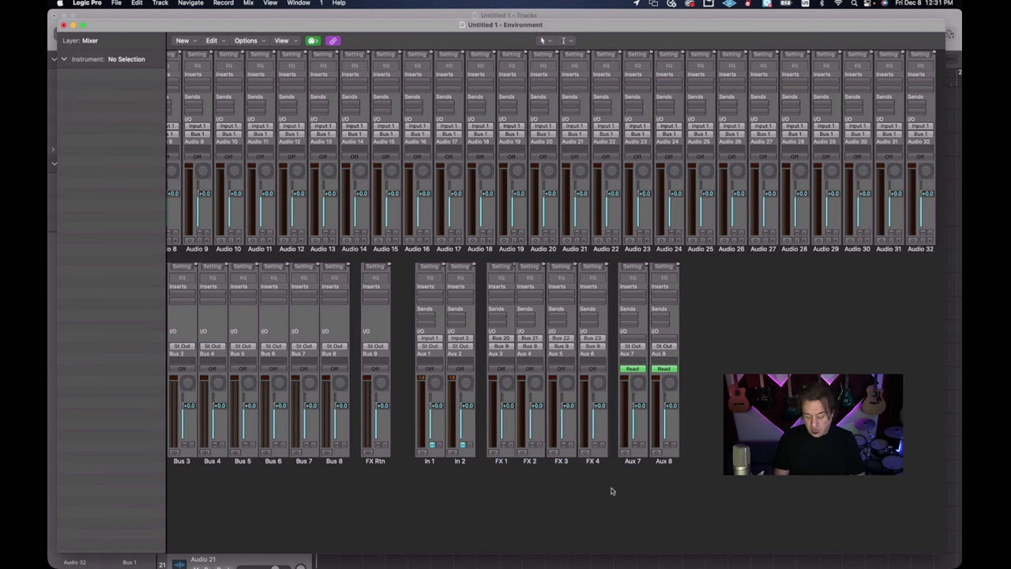
# Turn off the automation mode on the Aux 7 and Aux 8 strips
pyautogui.moveTo(632, 473); pyautogui.dragTo(654, 340)
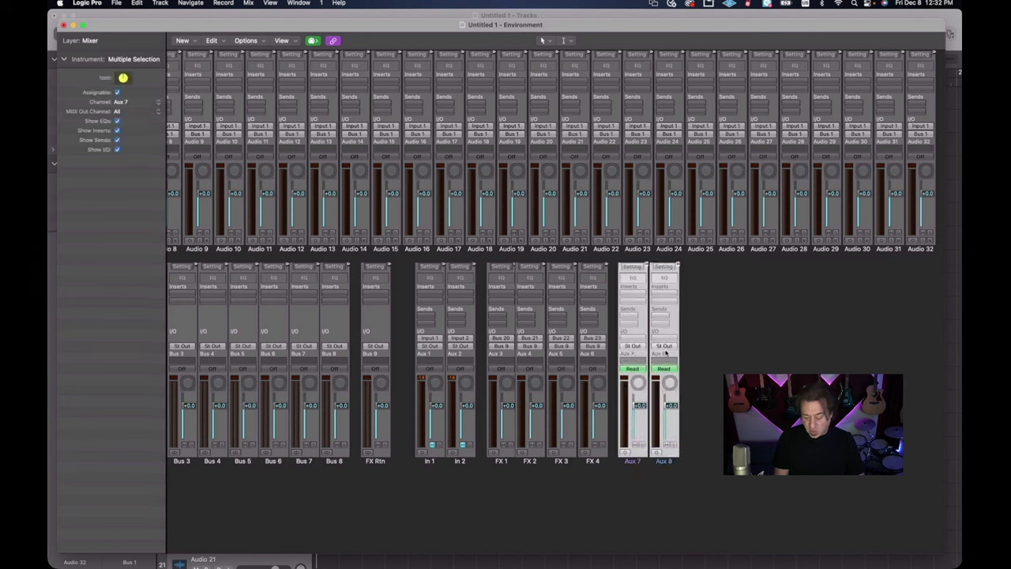
pyautogui.click(633, 369)
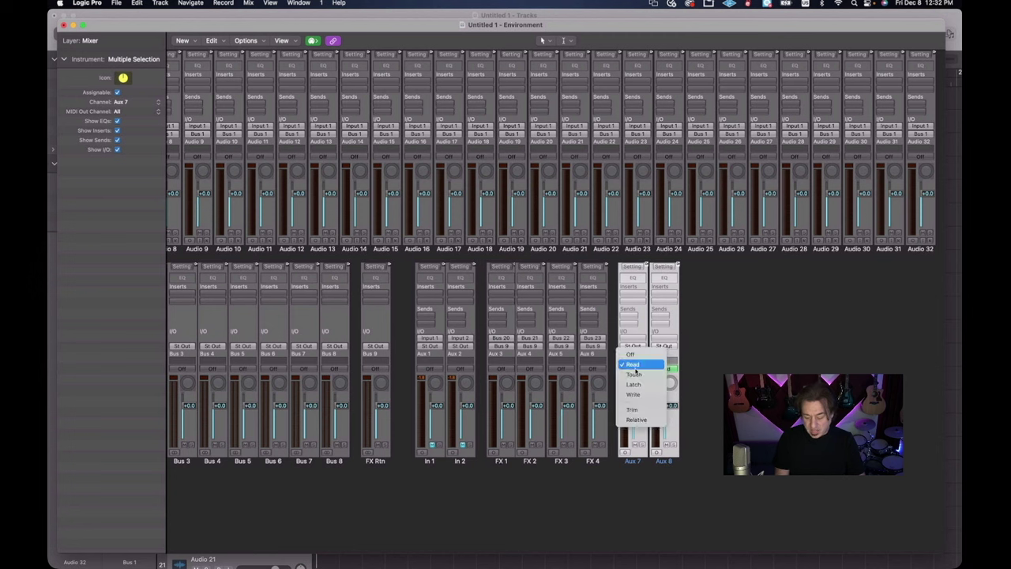
pyautogui.click(636, 359)
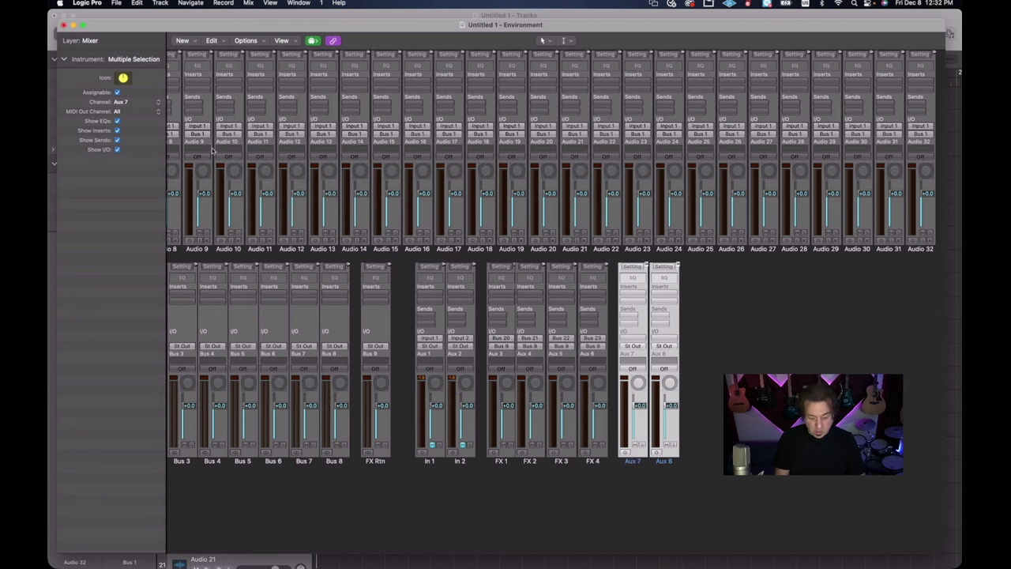
# Rename the Aux 7 and Aux 8 strips together as a numbered series starting with SC 1
pyautogui.doubleClick(139, 59)
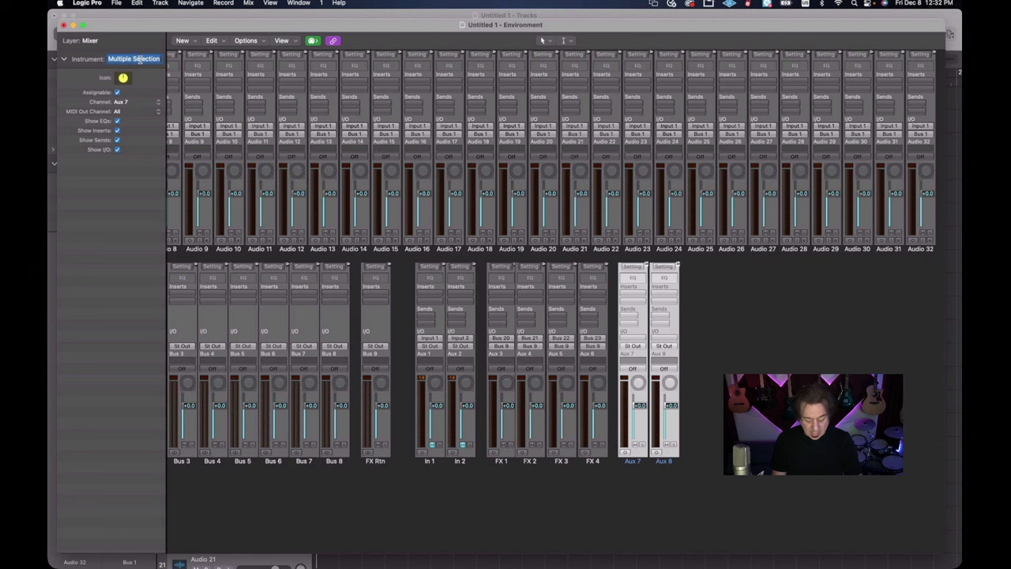
pyautogui.write('SC')
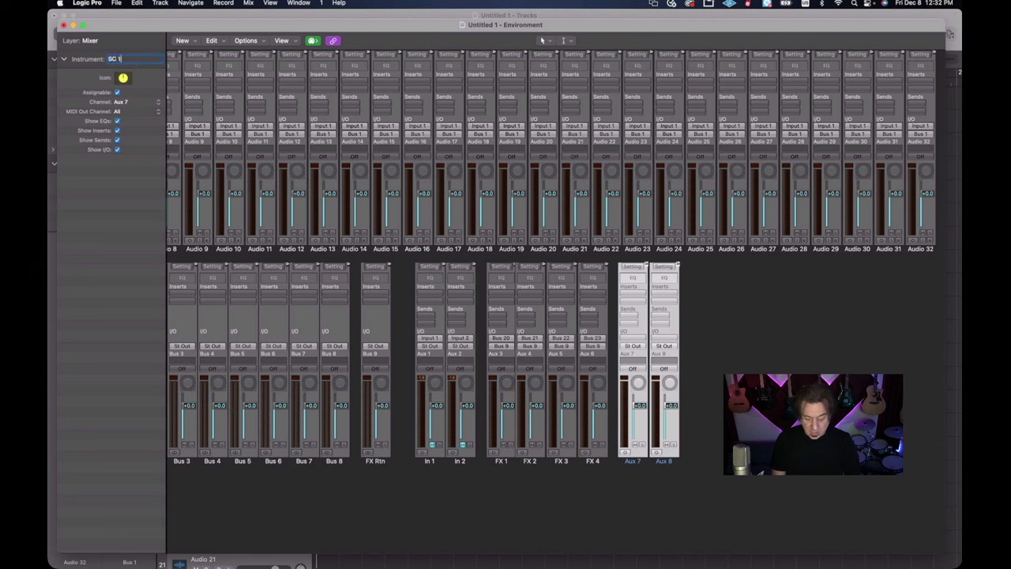
pyautogui.write(' 1')
pyautogui.press('Return')
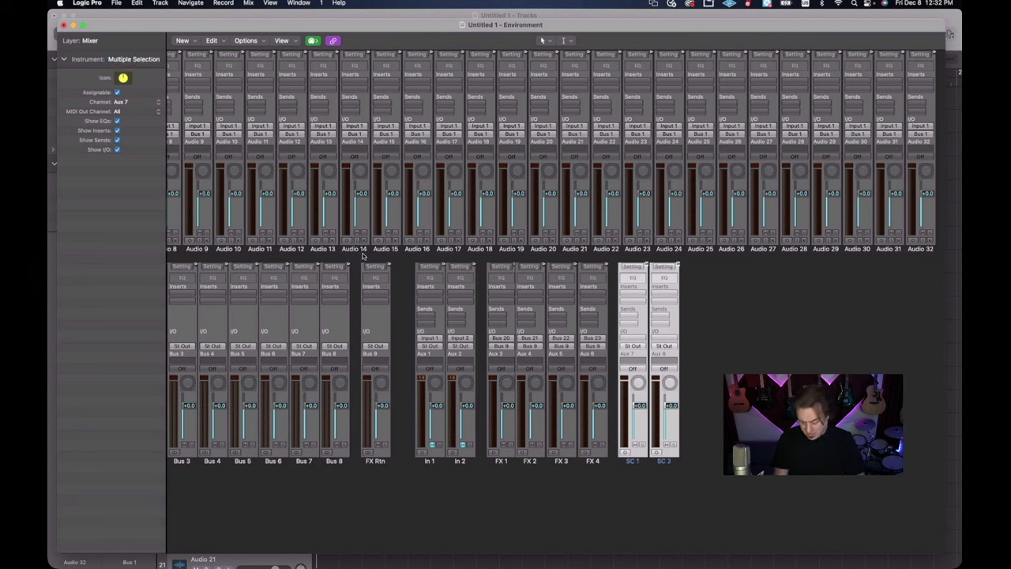
pyautogui.click(621, 493)
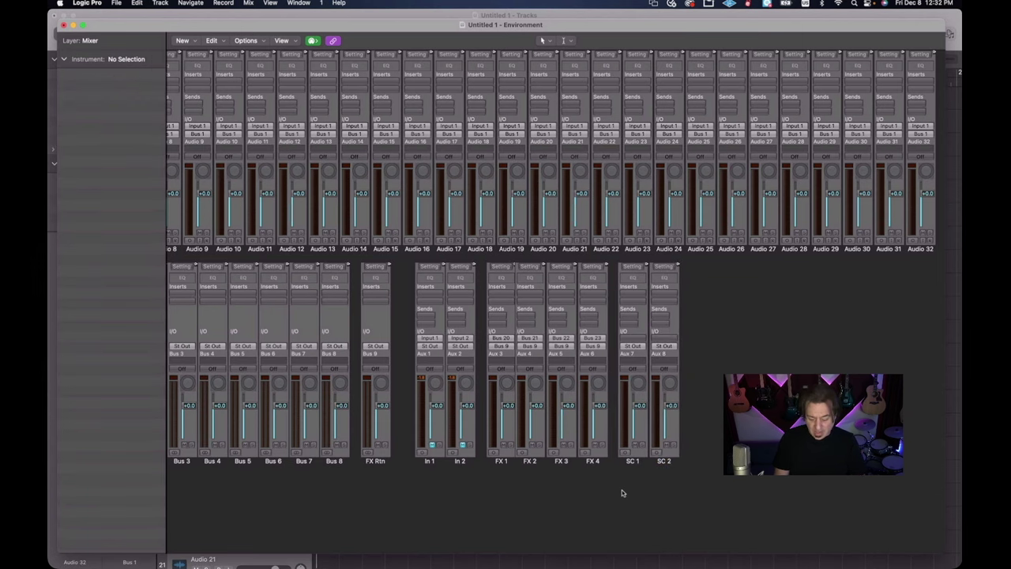
# Review the layer's strip groups: audio, Preview, Click, Stereo Out, Master, buses, FX Rtn, inputs, FX and SC
pyautogui.hscroll(-5, 622, 493)
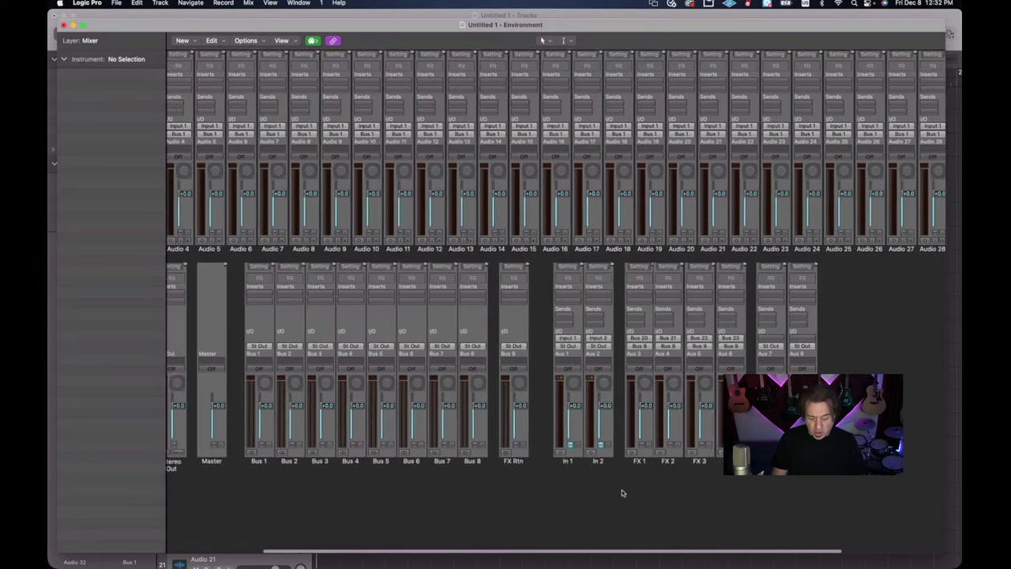
pyautogui.hscroll(-5, 622, 493)
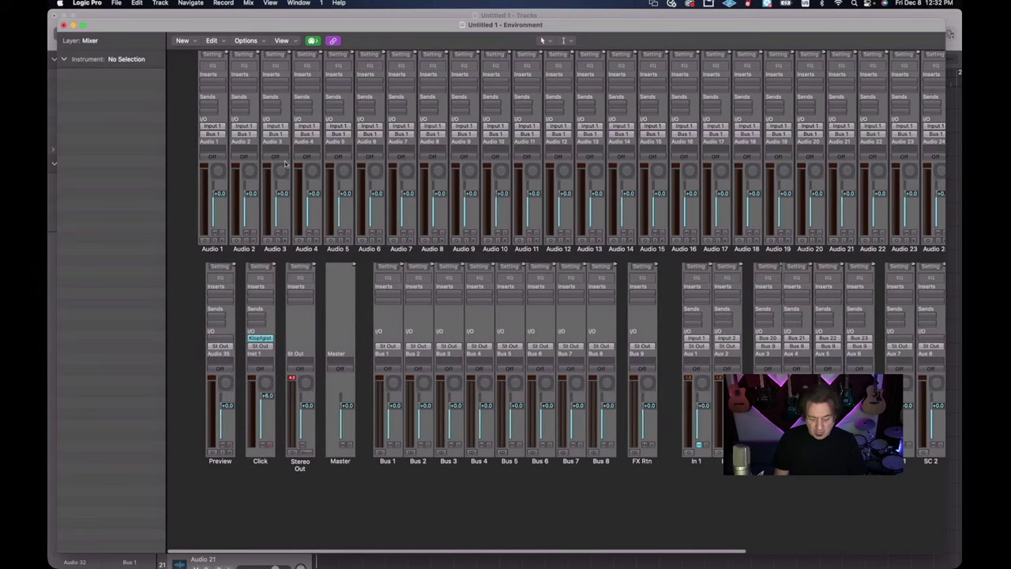
pyautogui.moveTo(180, 100); pyautogui.dragTo(946, 196)
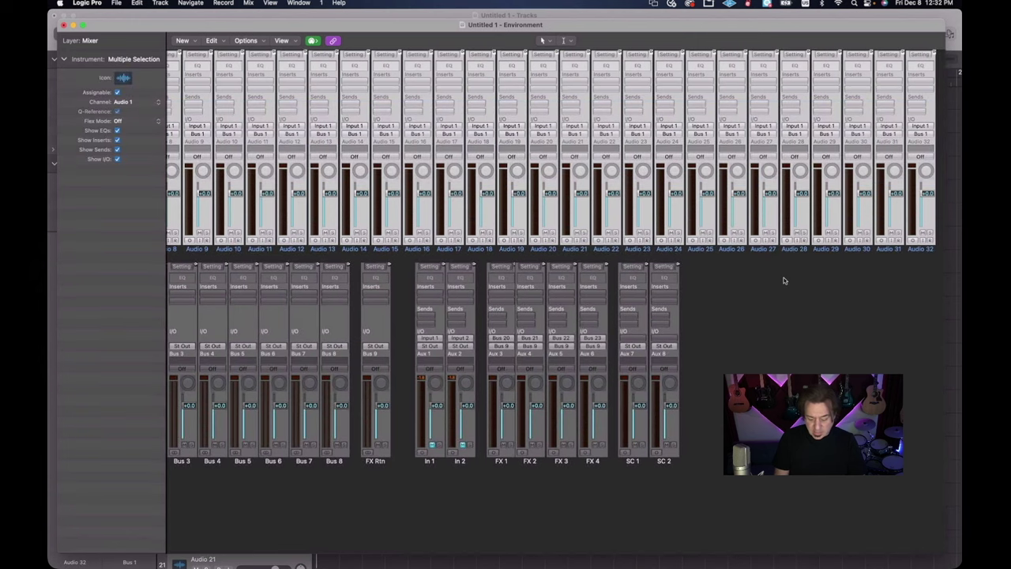
pyautogui.hscroll(-10, 189, 441)
pyautogui.click(219, 466)
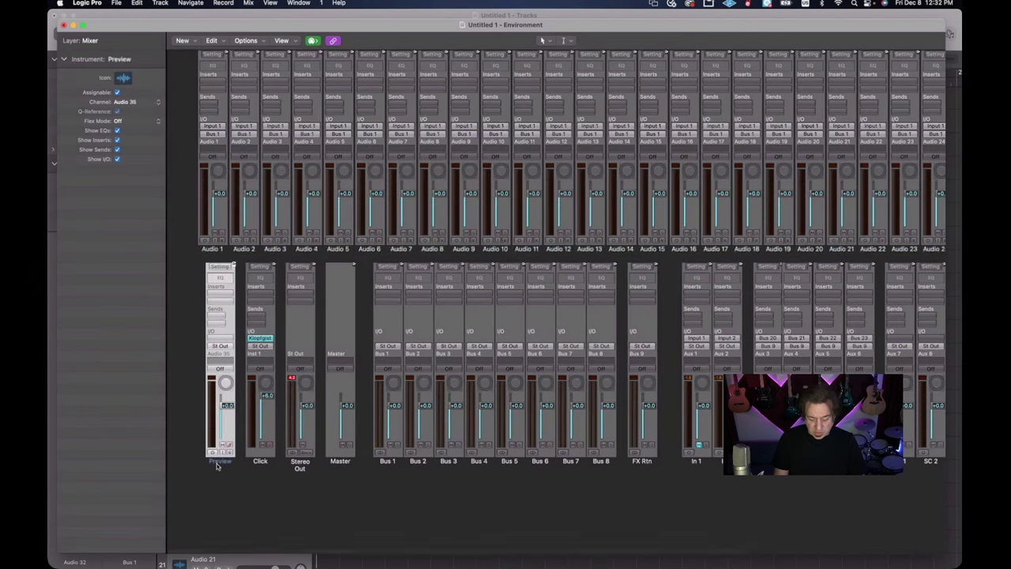
pyautogui.click(266, 466)
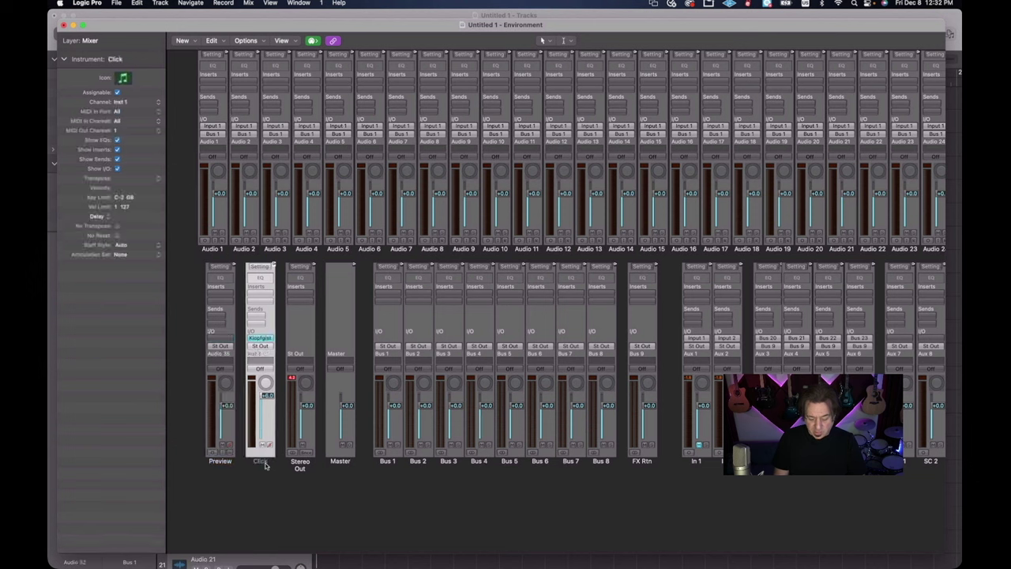
pyautogui.click(305, 469)
pyautogui.click(341, 466)
pyautogui.moveTo(385, 497); pyautogui.dragTo(617, 440)
pyautogui.click(648, 466)
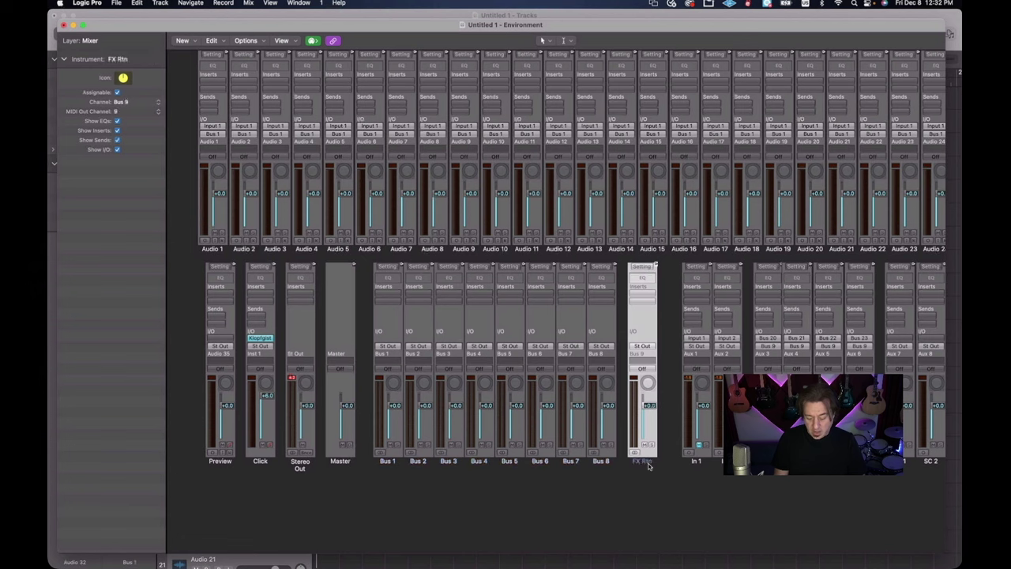
pyautogui.hscroll(5, 647, 466)
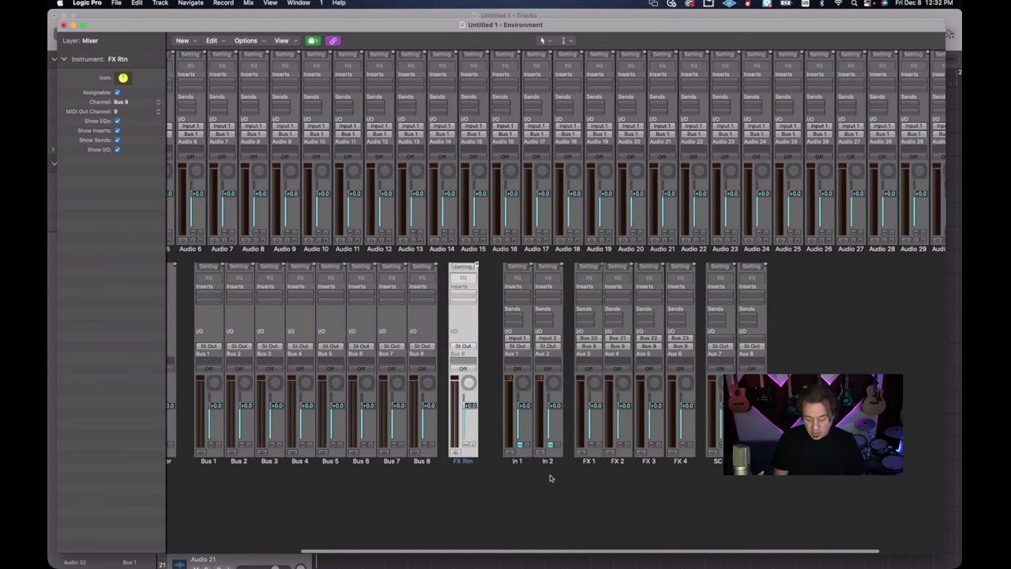
pyautogui.moveTo(526, 476); pyautogui.dragTo(554, 440)
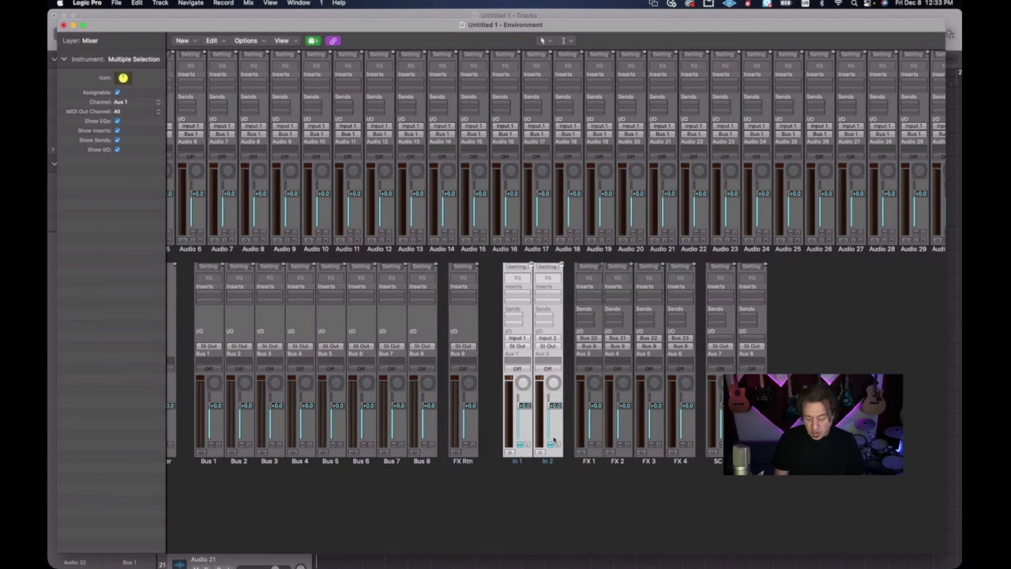
pyautogui.moveTo(567, 479); pyautogui.dragTo(681, 434)
pyautogui.moveTo(715, 495); pyautogui.dragTo(771, 434)
pyautogui.click(770, 434)
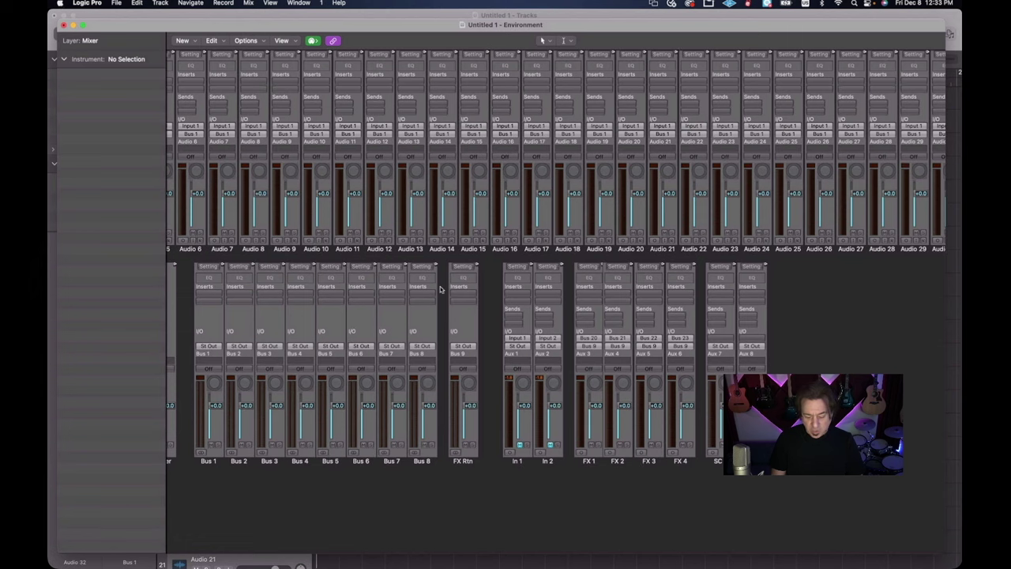
pyautogui.hscroll(-5, 440, 289)
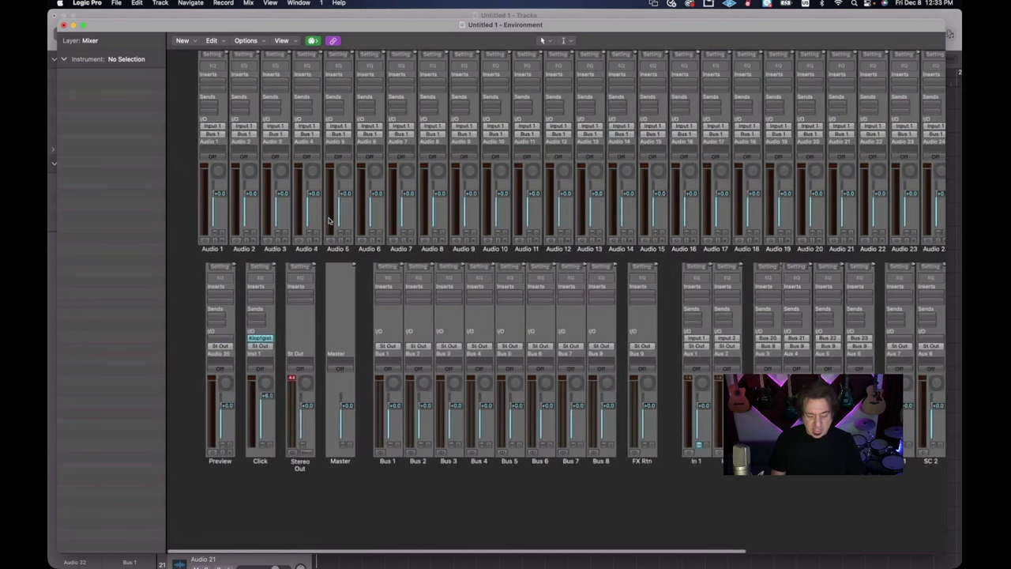
# Rename the Environment's Mixer layer as Audio and close the Environment window
pyautogui.click(104, 40)
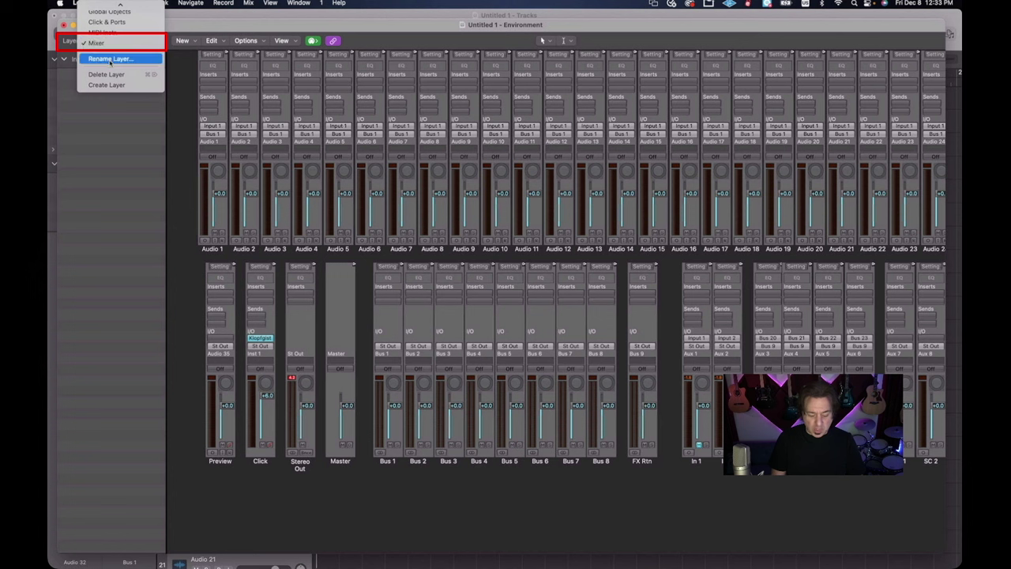
pyautogui.click(111, 59)
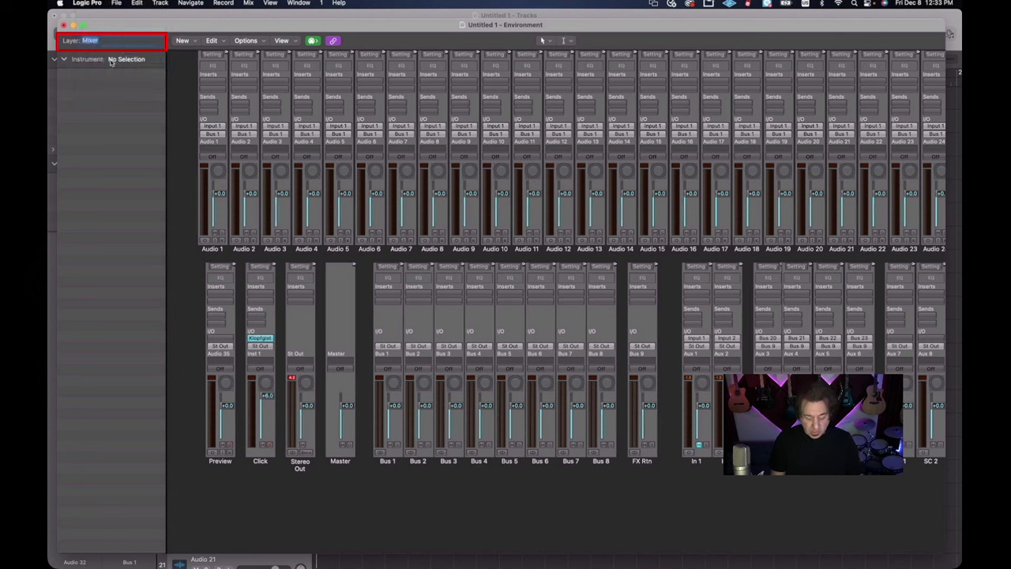
pyautogui.write('Audio')
pyautogui.press('Return')
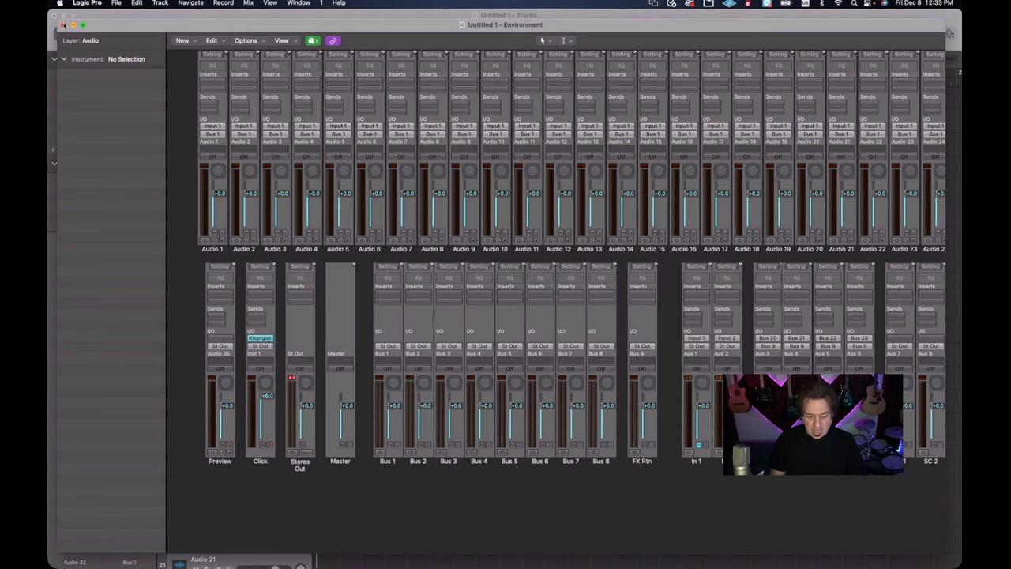
pyautogui.press('super+w')
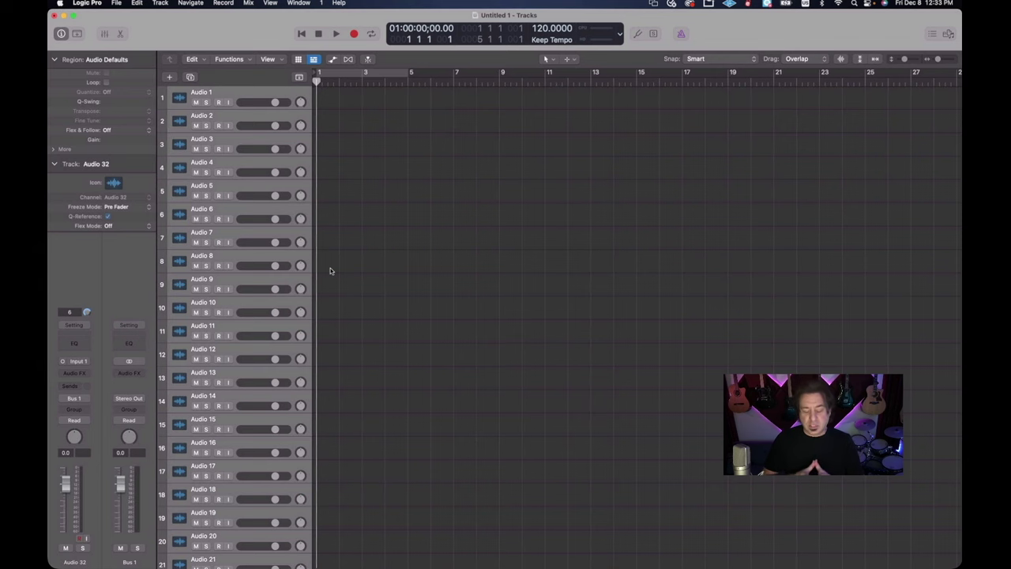
pyautogui.scroll(-3, 331, 271)
pyautogui.scroll(3, 330, 271)
pyautogui.scroll(-1, 330, 271)
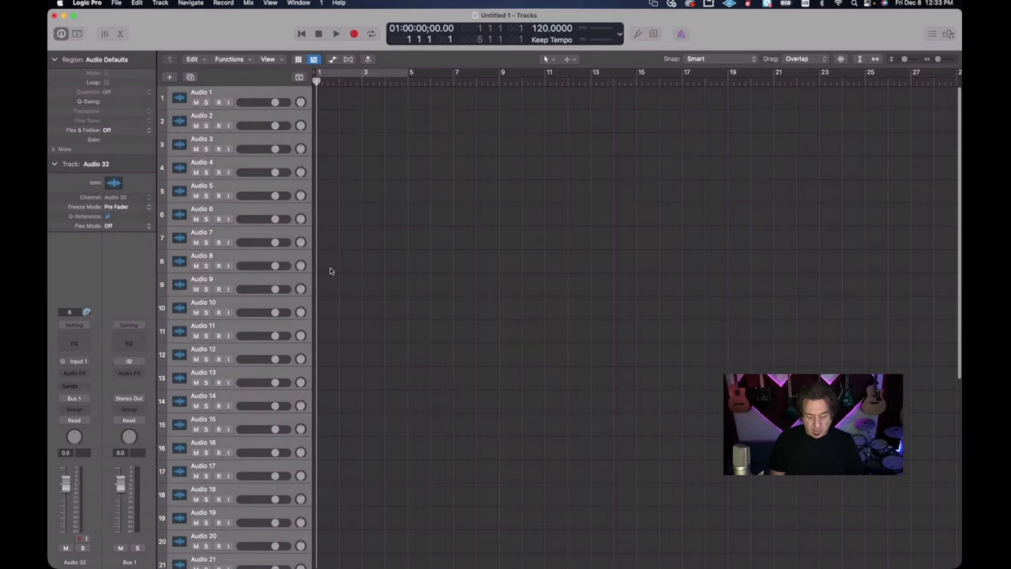
pyautogui.scroll(-3, 330, 271)
pyautogui.scroll(3, 244, 144)
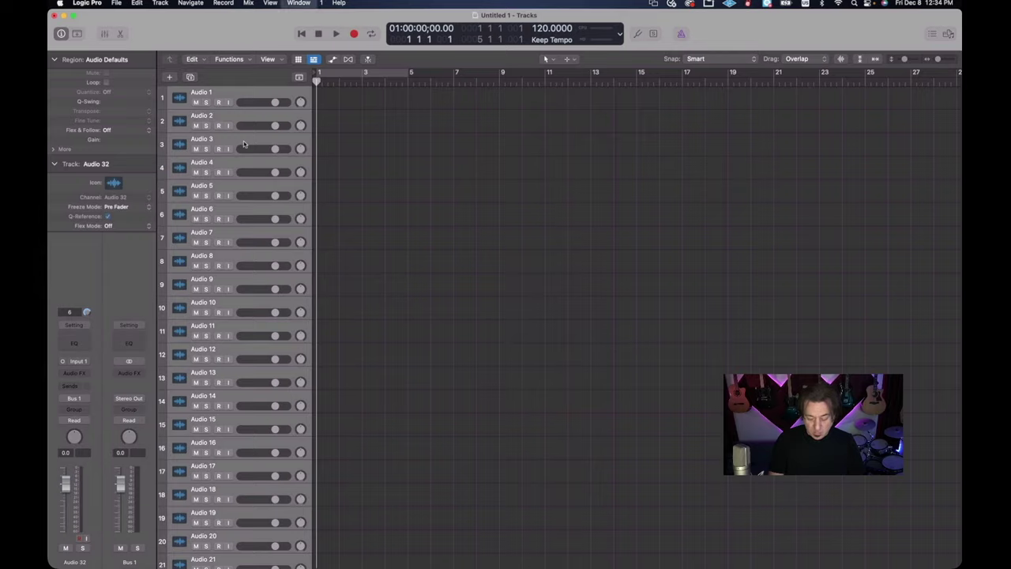
# Cut the Audio 9 to Audio 32 strips from the Environment's Audio layer, deleting them despite their track assignments, and close the Environment
pyautogui.press('super+0')
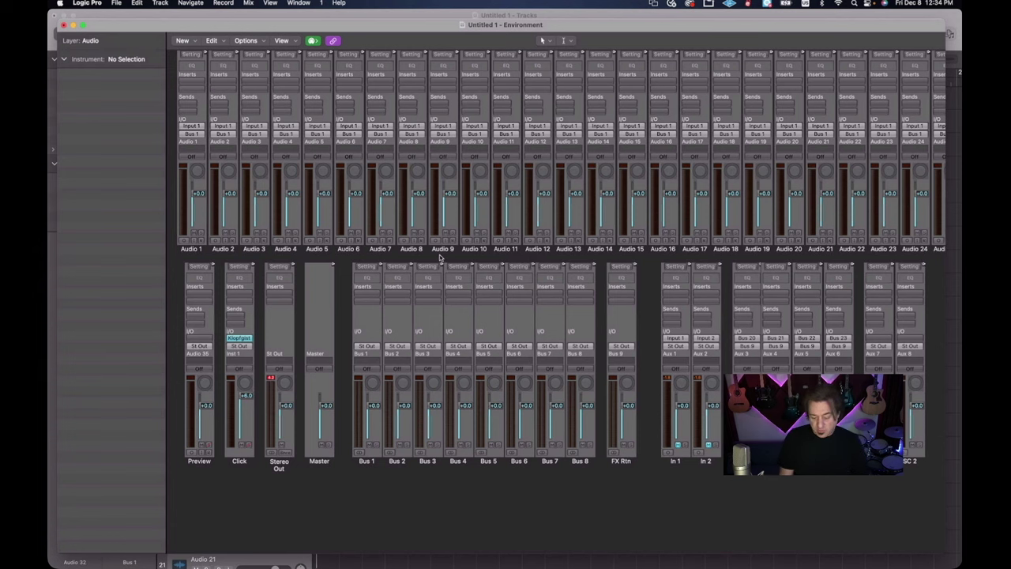
pyautogui.moveTo(444, 243); pyautogui.dragTo(956, 126)
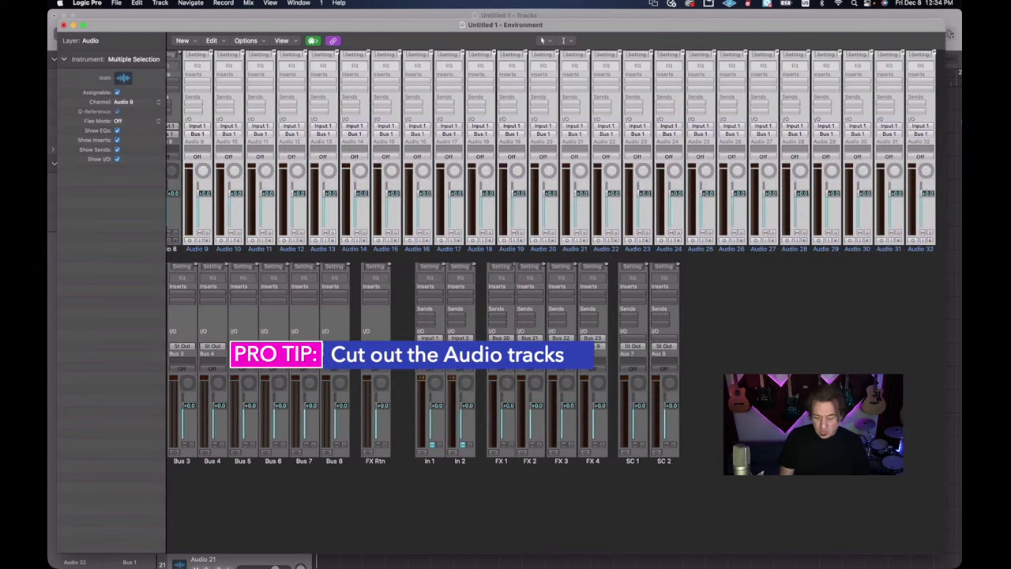
pyautogui.click(211, 40)
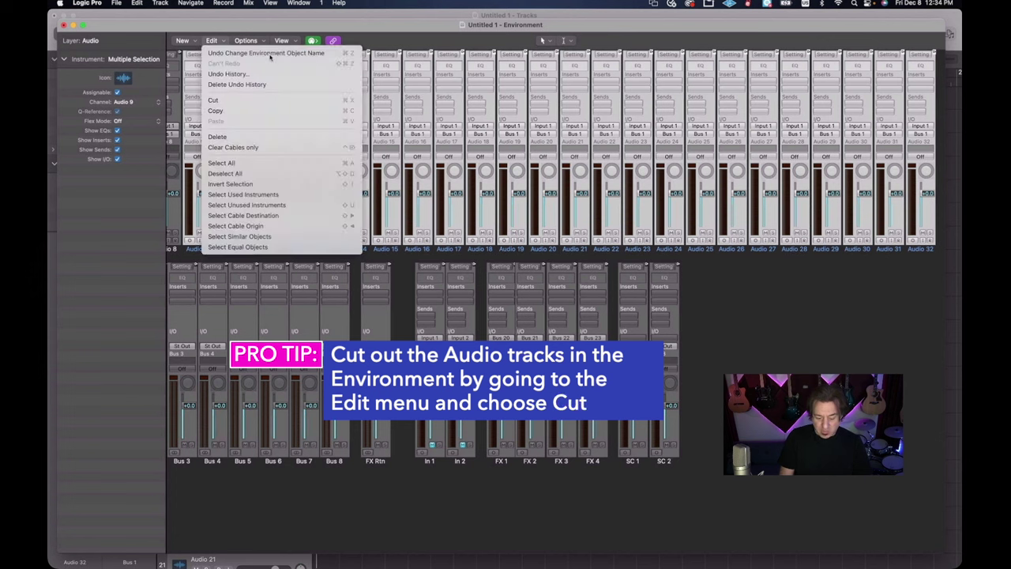
pyautogui.click(229, 99)
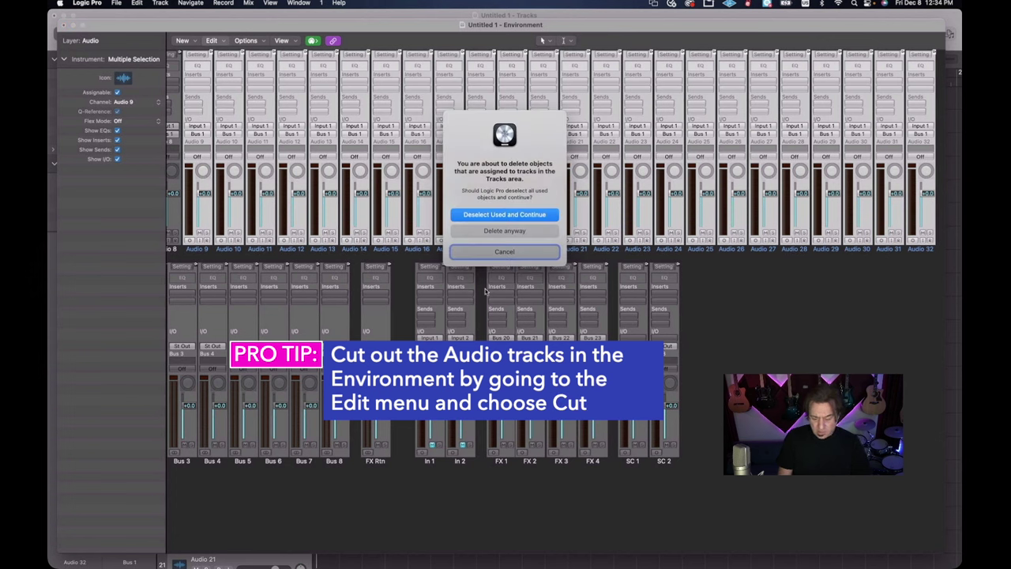
pyautogui.click(515, 231)
pyautogui.press('super+w')
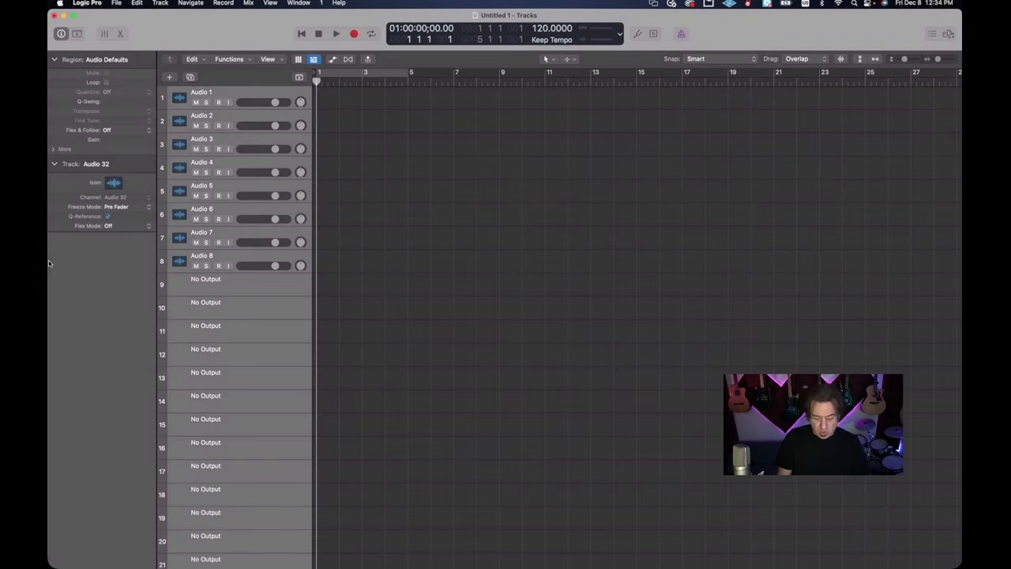
# Delete all the No Output tracks below Audio 8 from the track list
pyautogui.click(279, 295)
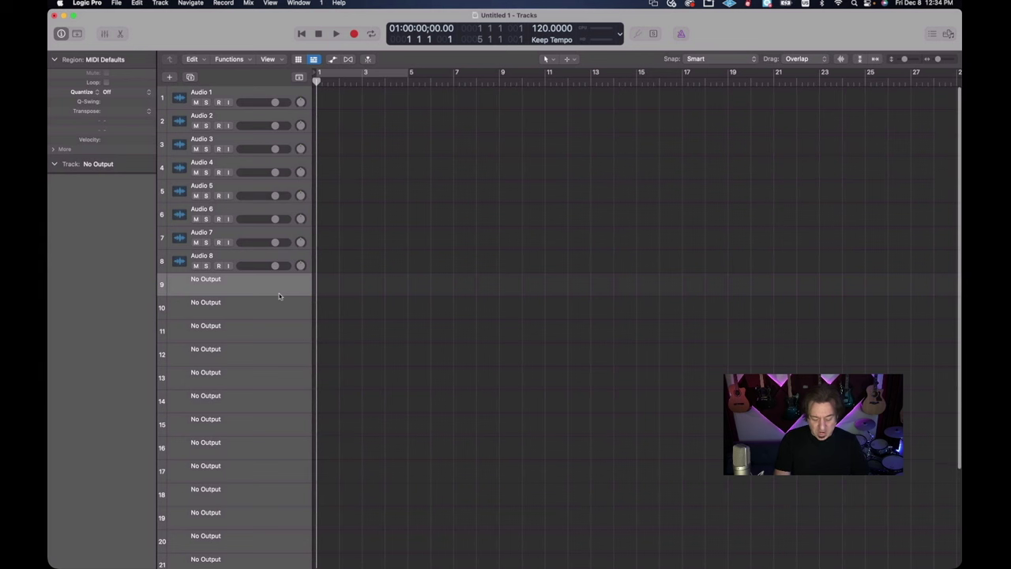
pyautogui.press('super+z')
pyautogui.press('super+z')
pyautogui.press('super+z')
pyautogui.press('super+z')
pyautogui.press('super+z')
pyautogui.press('super+z')
pyautogui.press('super+z')
pyautogui.press('super+z')
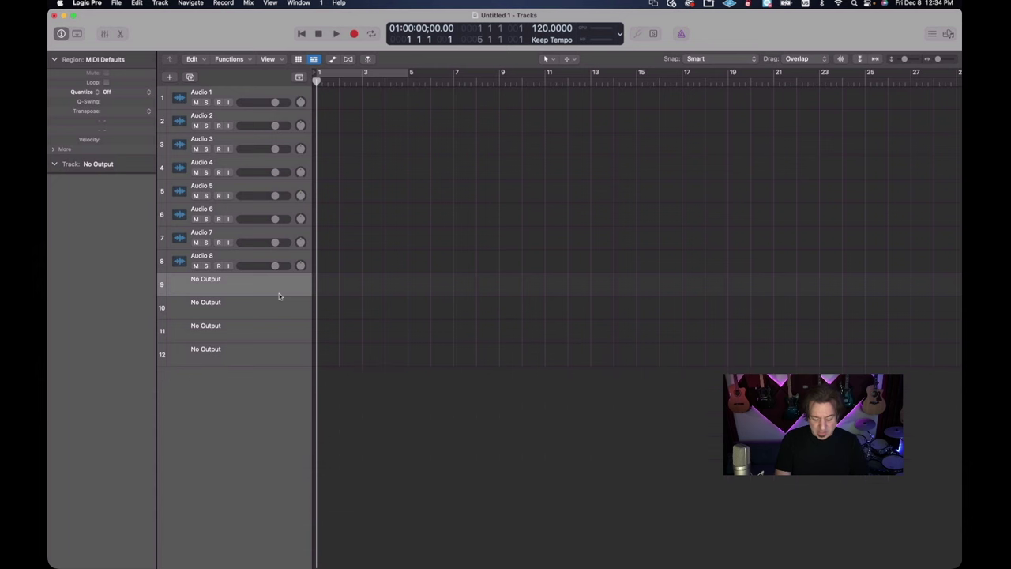
pyautogui.press('super+z')
pyautogui.press('super+z')
pyautogui.press('super+z')
pyautogui.press('super+z')
pyautogui.press('super+z')
# Paste the cut strips Audio 9 onward back into the Environment's Audio layer, beside Audio 8, and close the Environment window
pyautogui.click(301, 3)
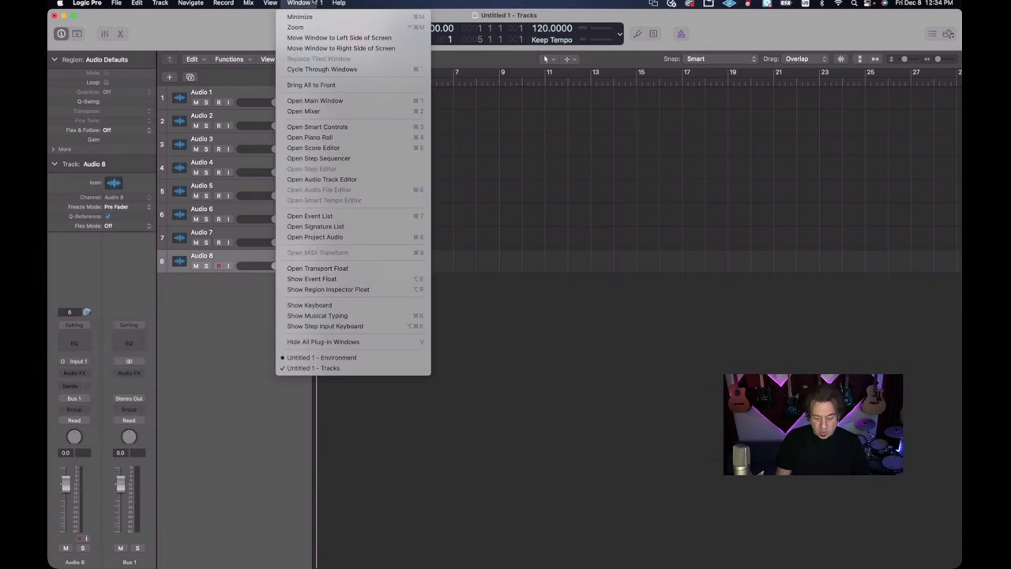
pyautogui.click(314, 357)
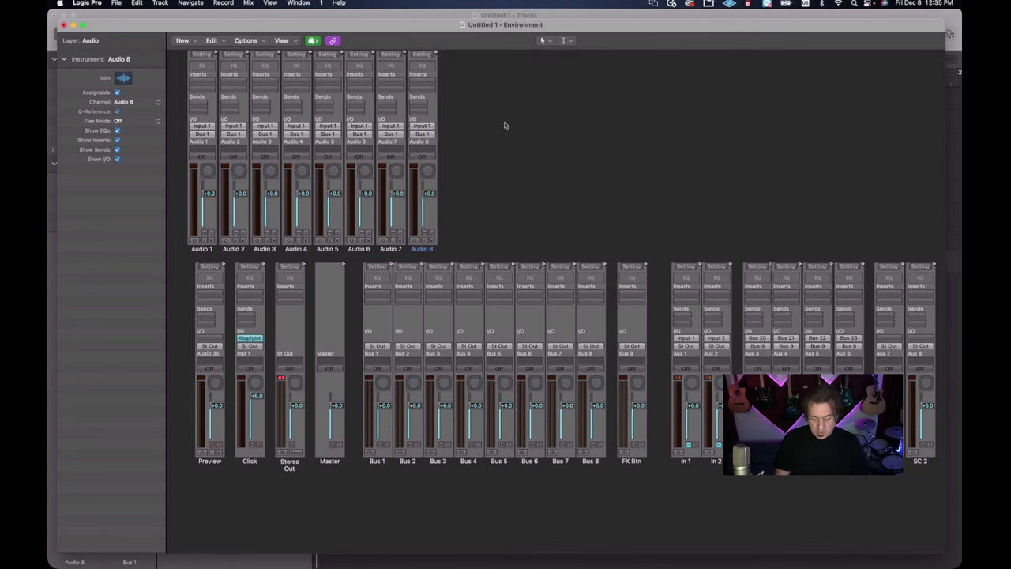
pyautogui.press('super+v')
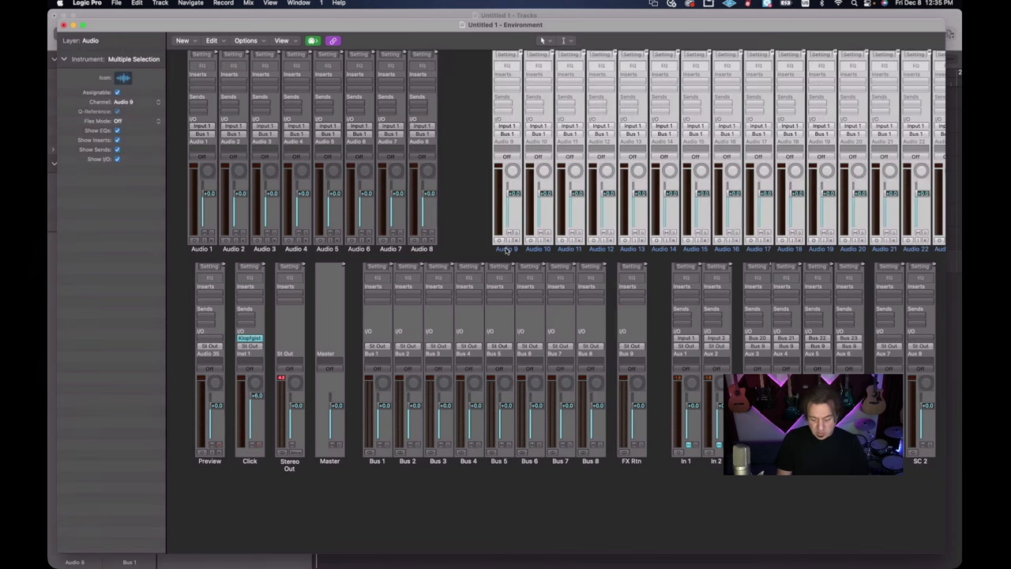
pyautogui.click(63, 24)
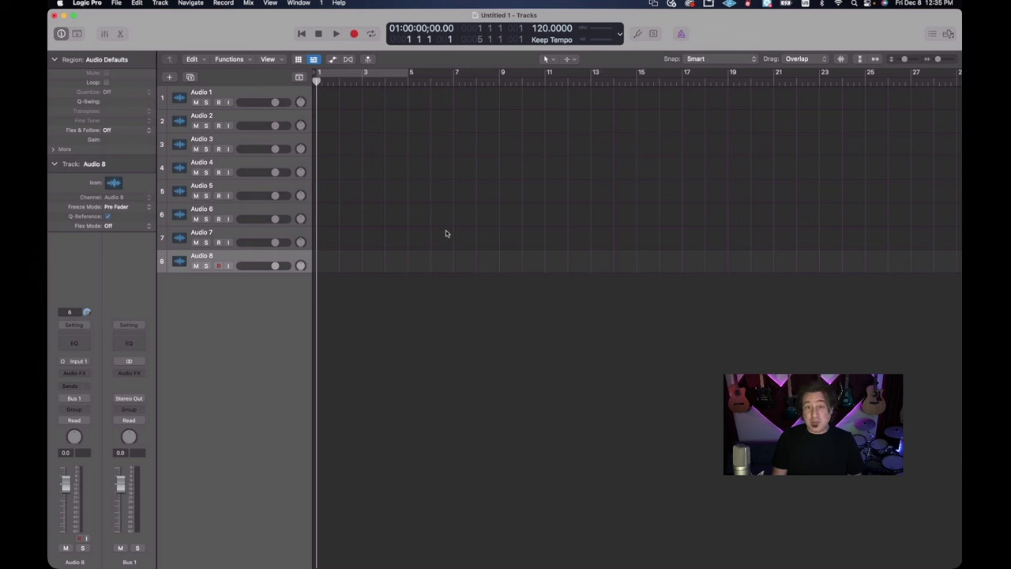
# Set the sample rate to 48 kHz in the project's audio settings and close the settings
pyautogui.click(119, 3)
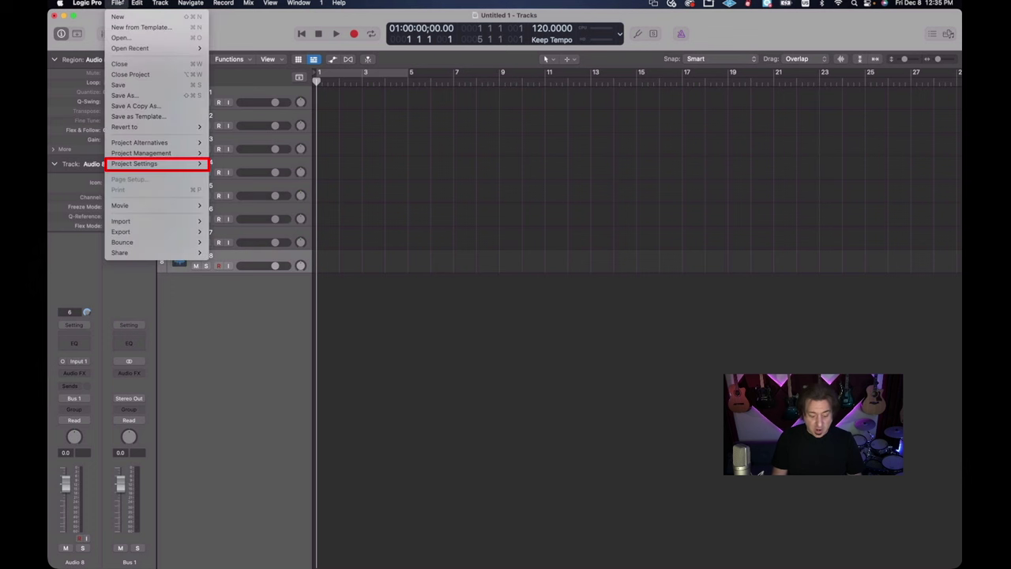
pyautogui.moveTo(135, 165)
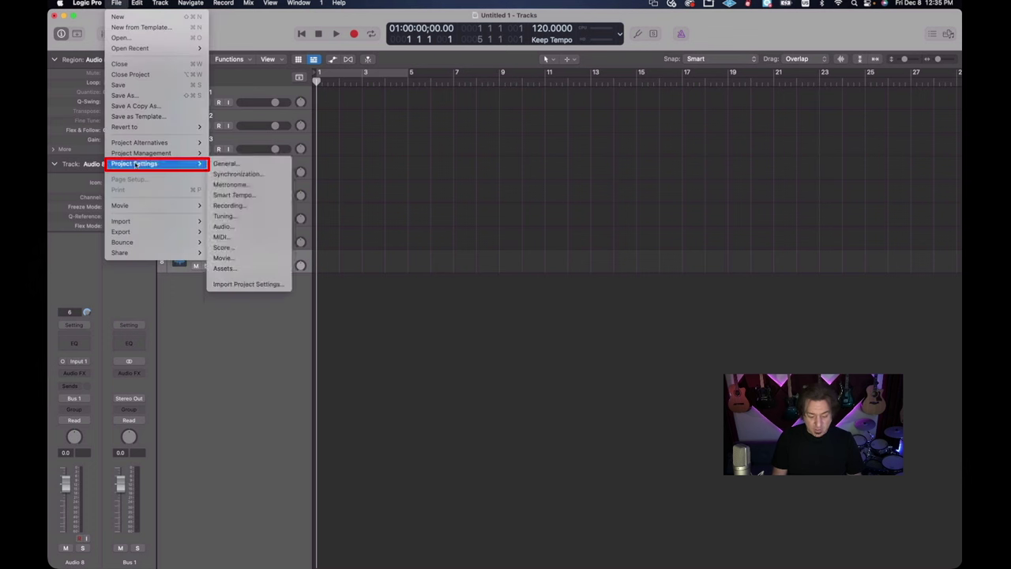
pyautogui.click(237, 226)
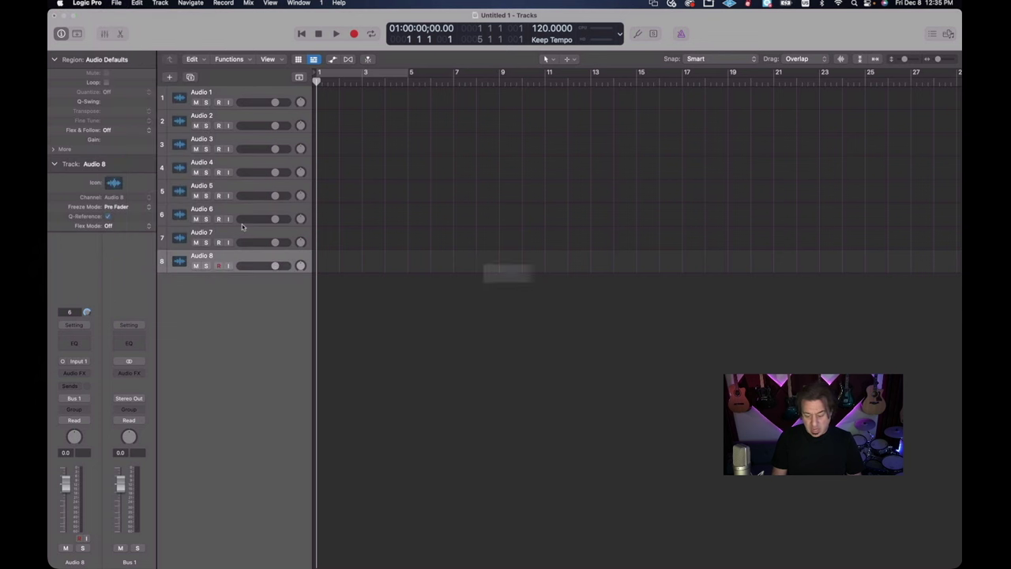
pyautogui.click(413, 268)
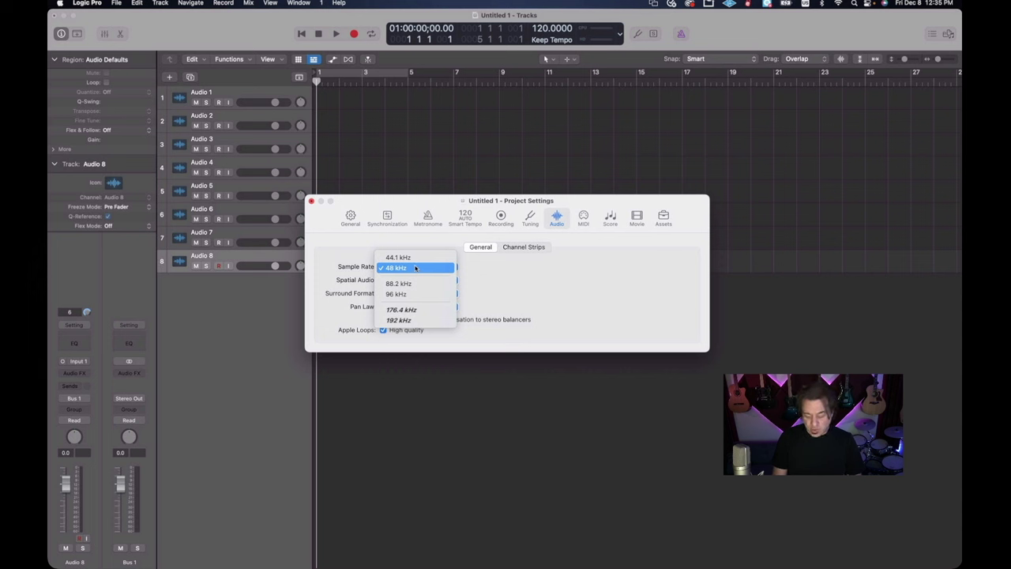
pyautogui.click(415, 268)
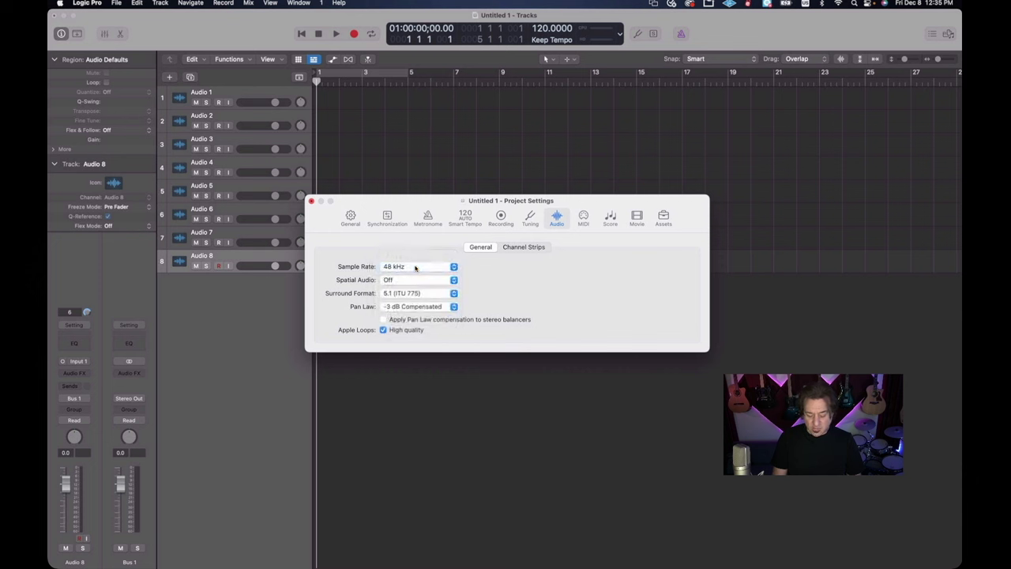
pyautogui.click(312, 202)
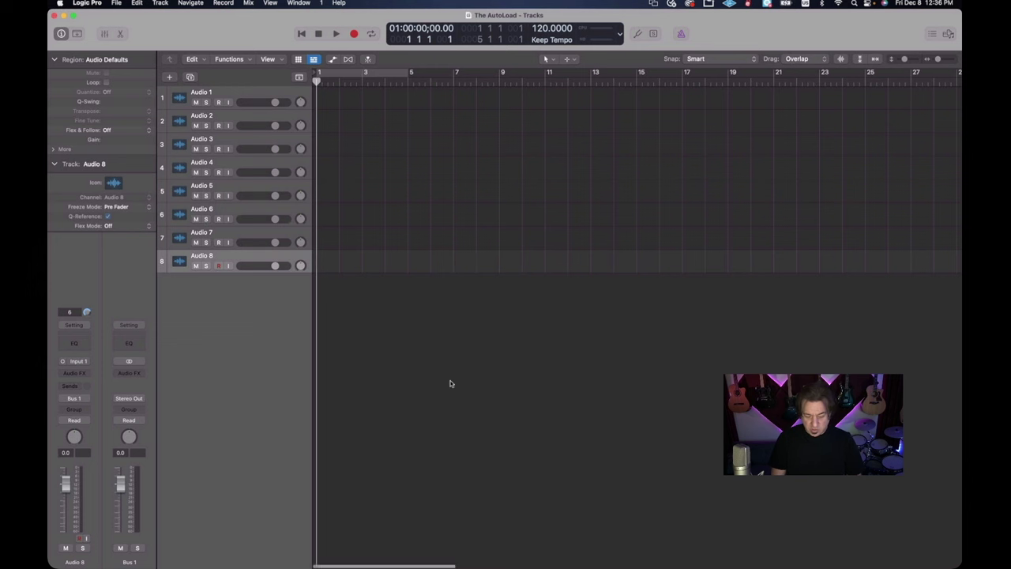
# Save the project under the name The AutoLoad to the Desktop
pyautogui.click(120, 3)
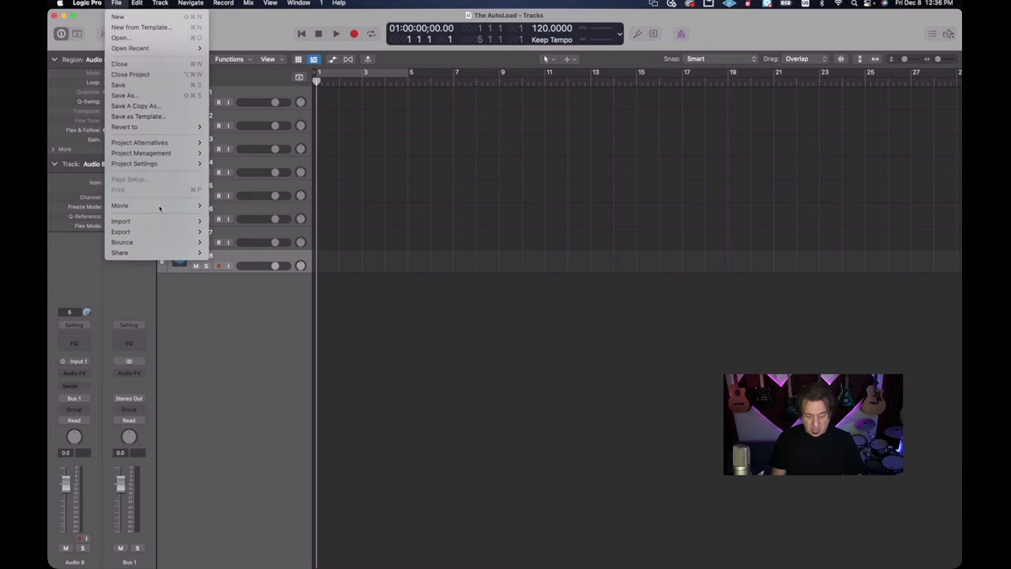
pyautogui.click(124, 95)
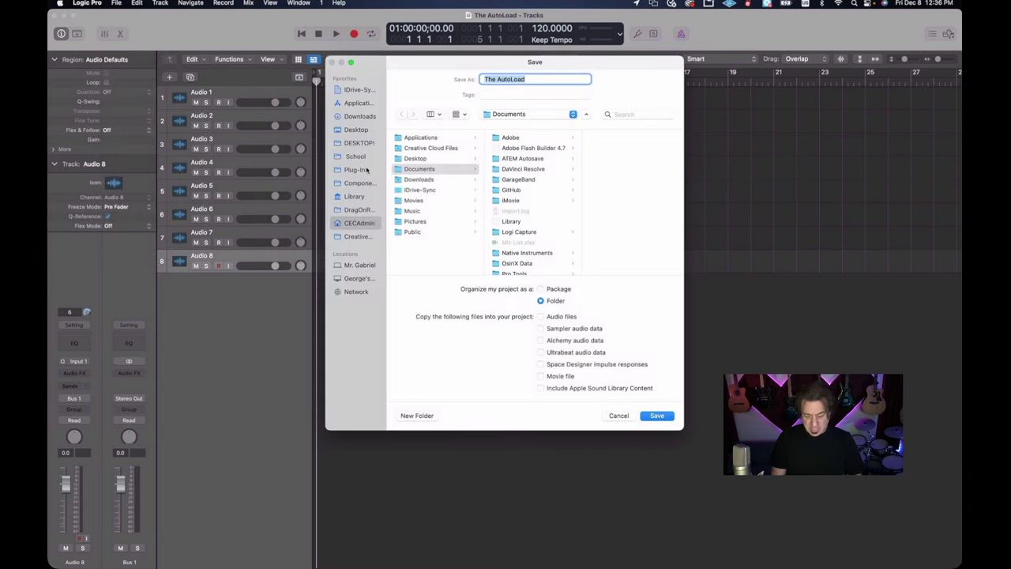
pyautogui.click(355, 131)
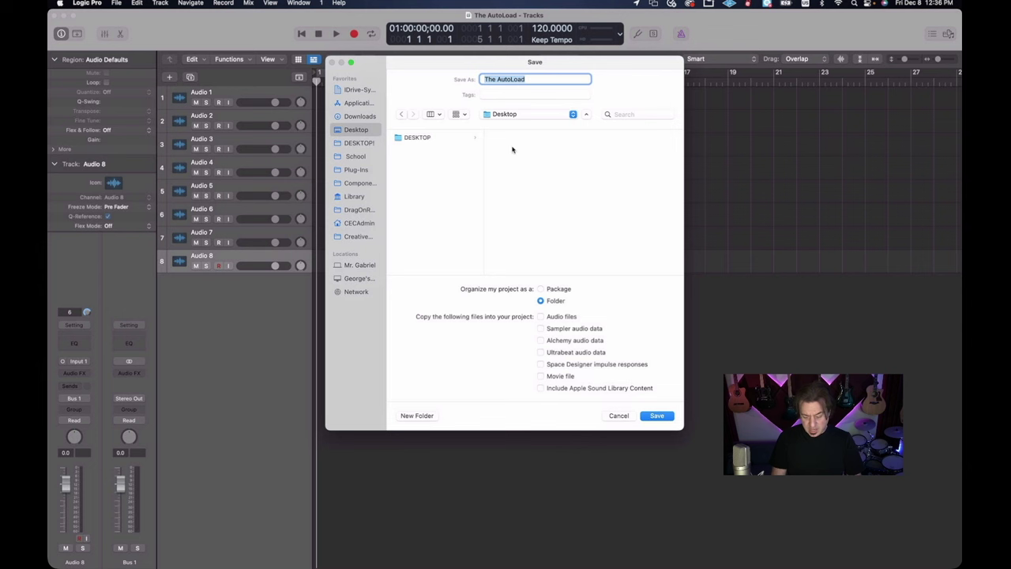
pyautogui.click(656, 417)
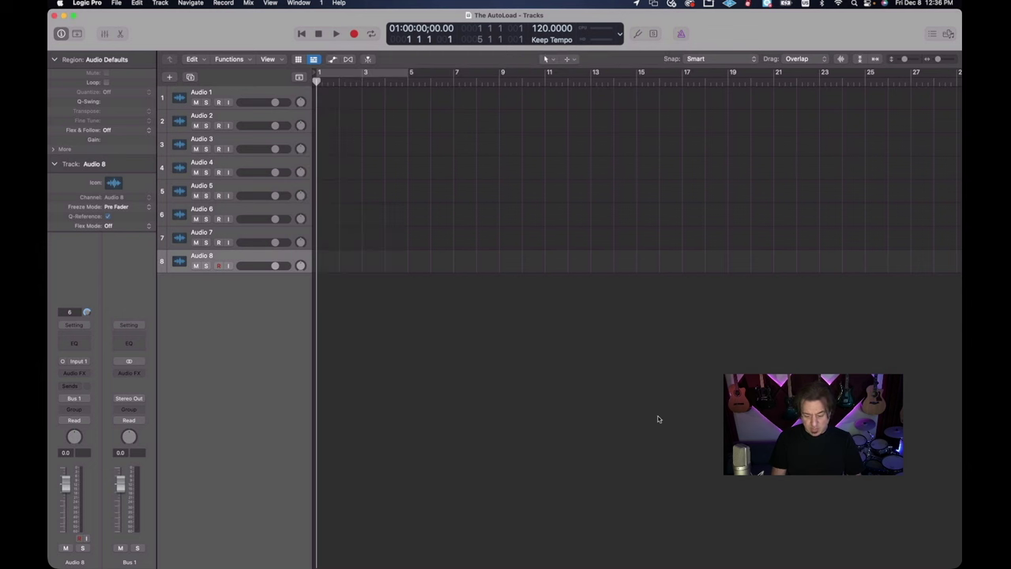